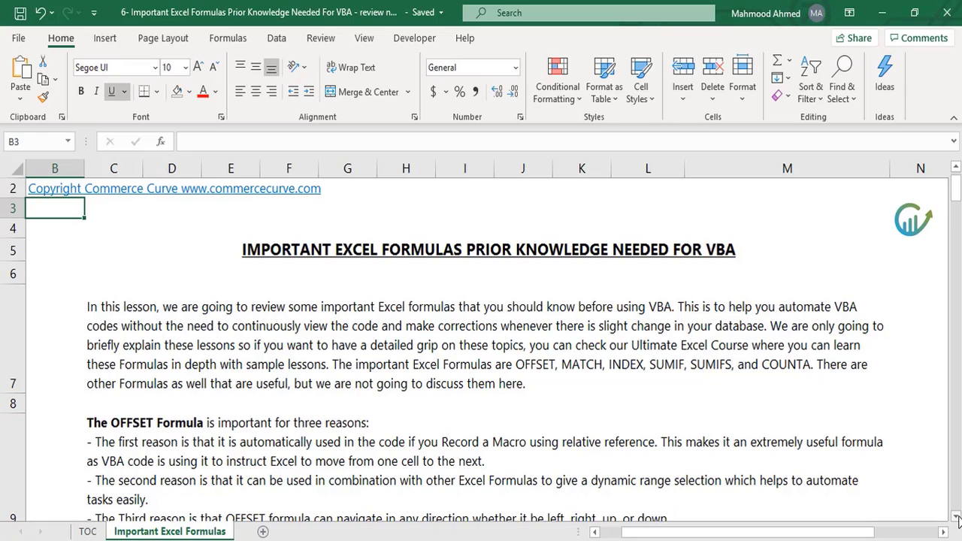
Read the lesson introduction and the notes on the OFFSET formula's three uses and its syntax
left_click(956, 517)
left_click(956, 516)
left_click(956, 517)
left_click(956, 516)
left_click(956, 516)
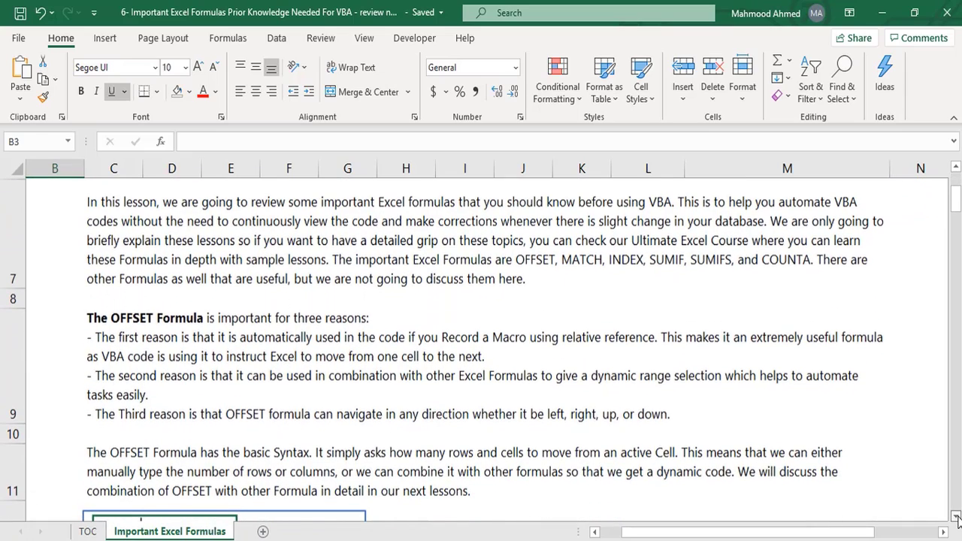
left_click(956, 517)
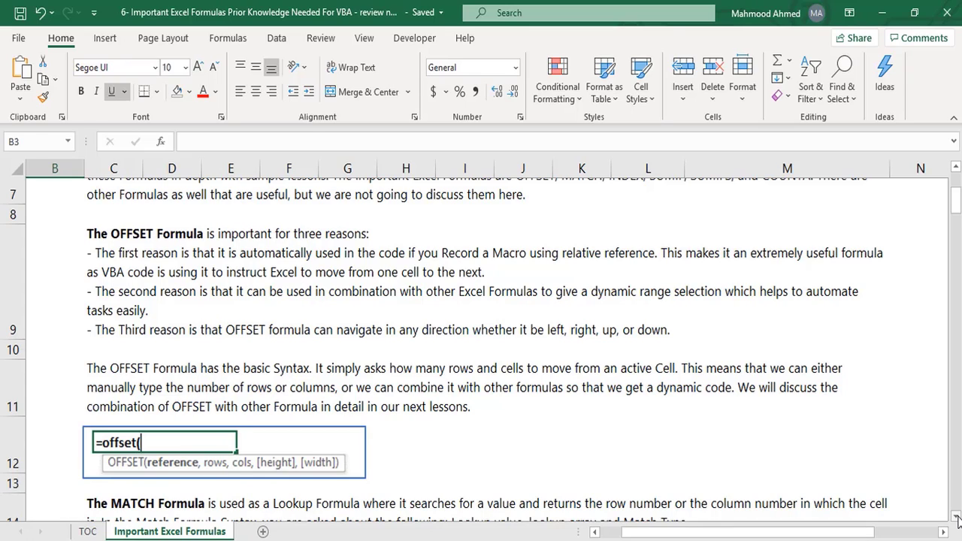
Read the MATCH formula notes covering its lookup value, lookup array and match type arguments and the common errors
scroll(957, 518, "down", 2)
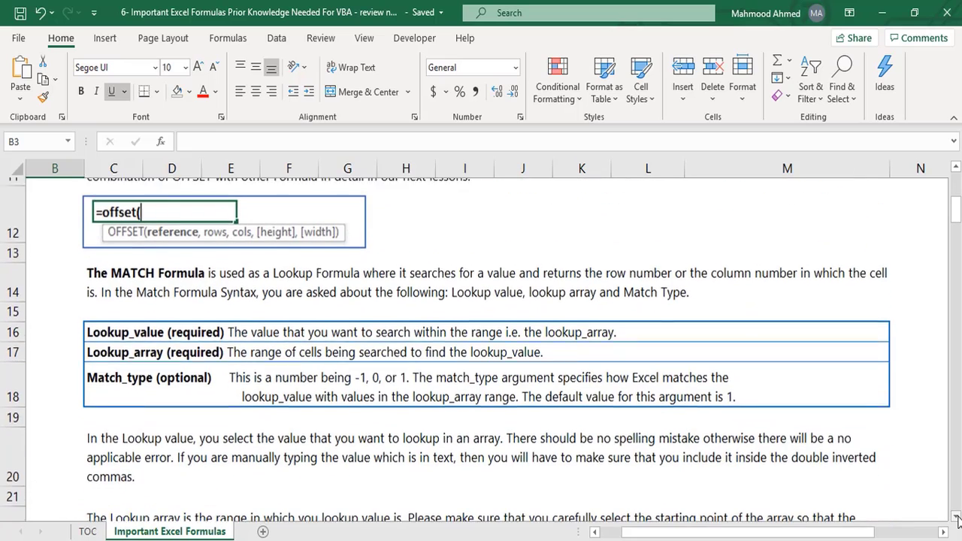
left_click(957, 517)
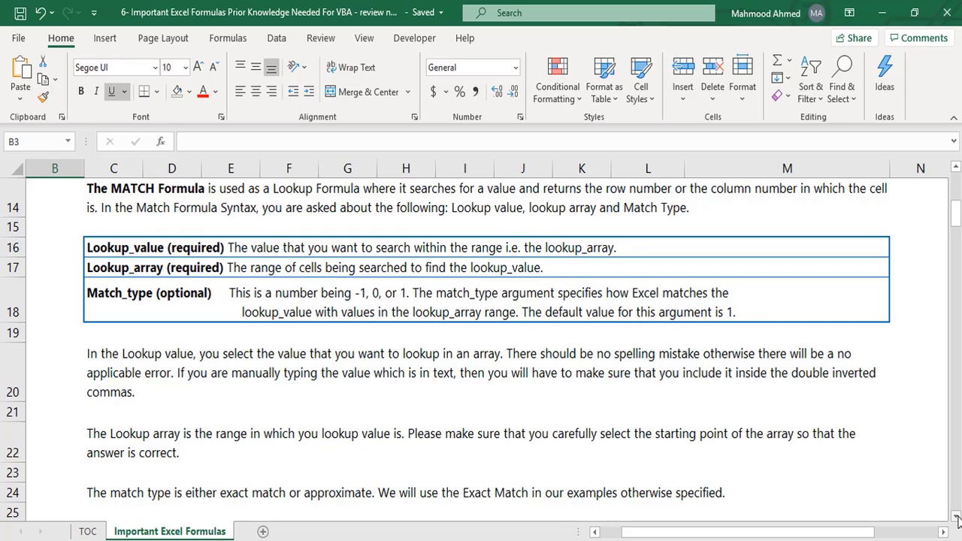
left_click(957, 517)
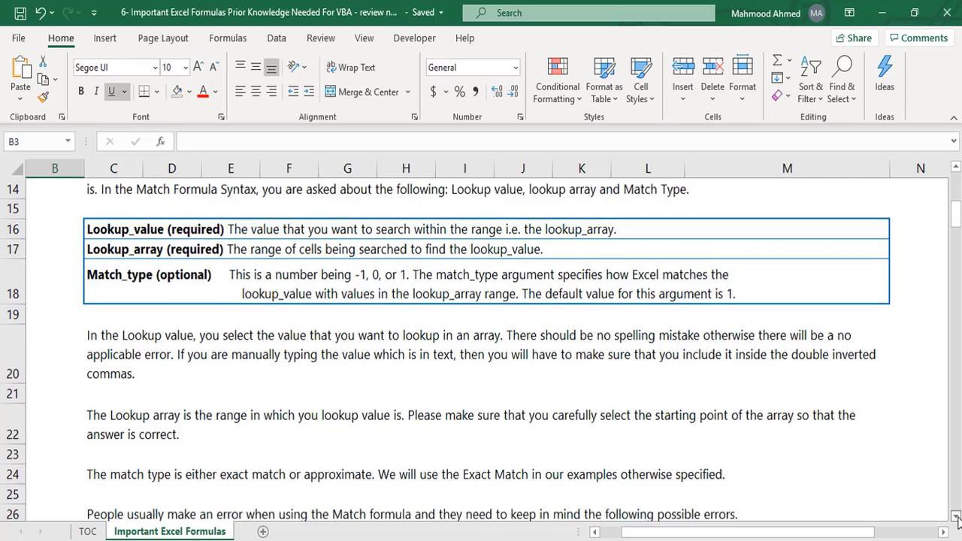
left_click(957, 517)
left_click(957, 517)
left_click(957, 517)
left_click(957, 517)
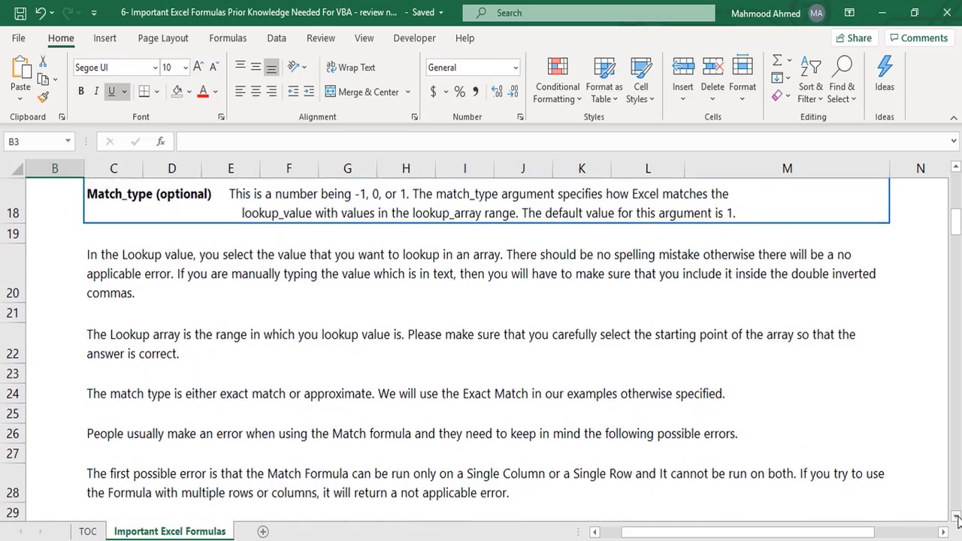
left_click(957, 517)
left_click(957, 517)
left_click(957, 517)
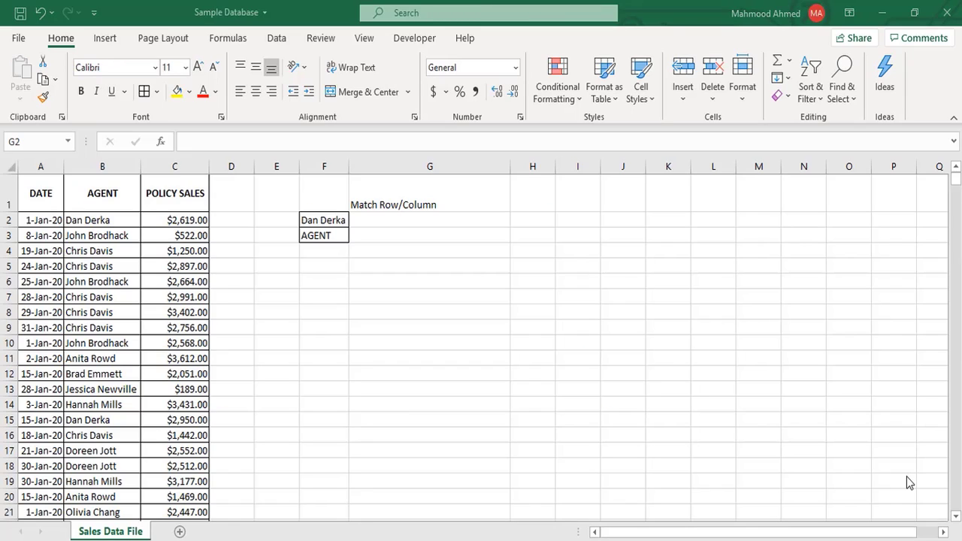
On the Sales Data File sheet, try a two-column lookup by entering =MATCH(F2,B:C,0) in cell G2
left_click(466, 220)
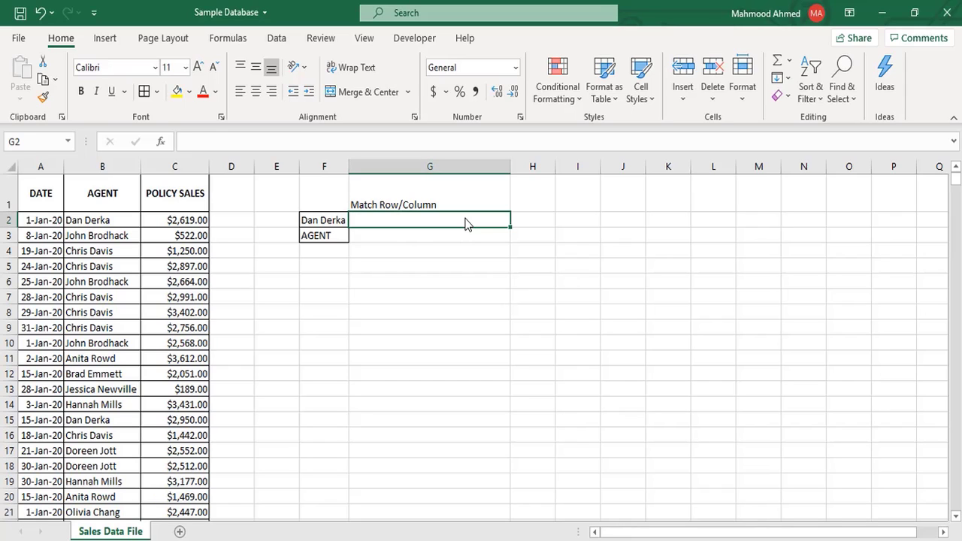
type("=match")
key("Tab")
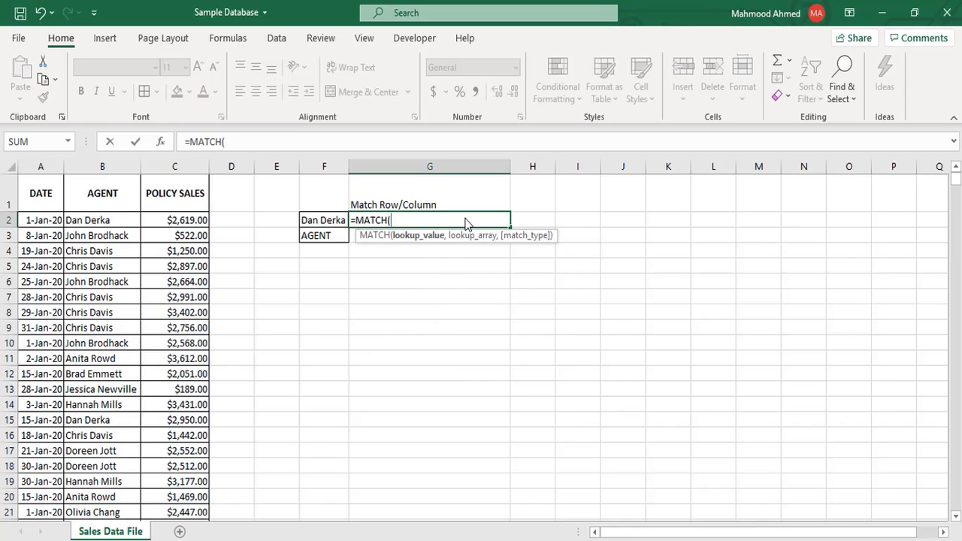
key("Left")
key("Left")
key("Left")
key("Right")
key("Right")
type(",")
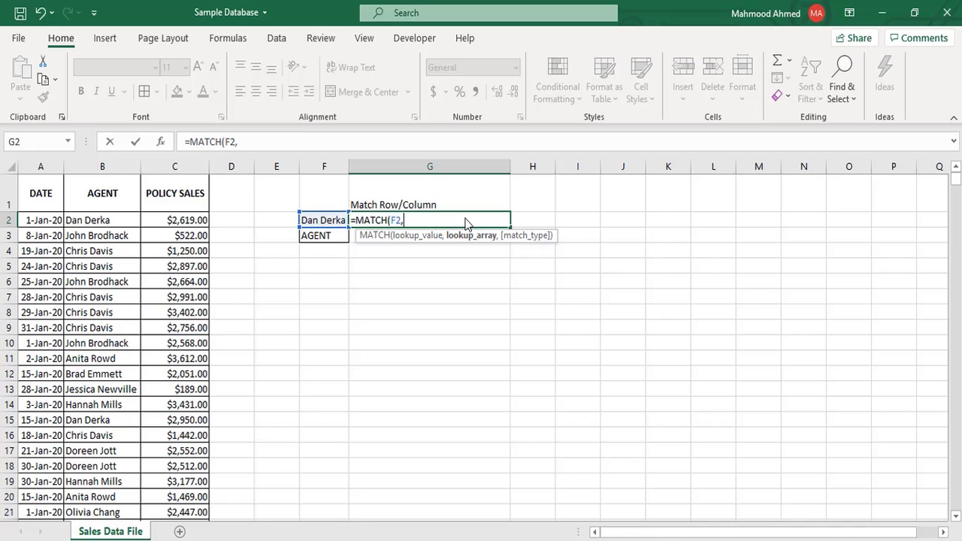
key("Left")
key("Left")
key("Left")
key("Left")
key("Left")
key("ctrl+space")
key("shift+Right")
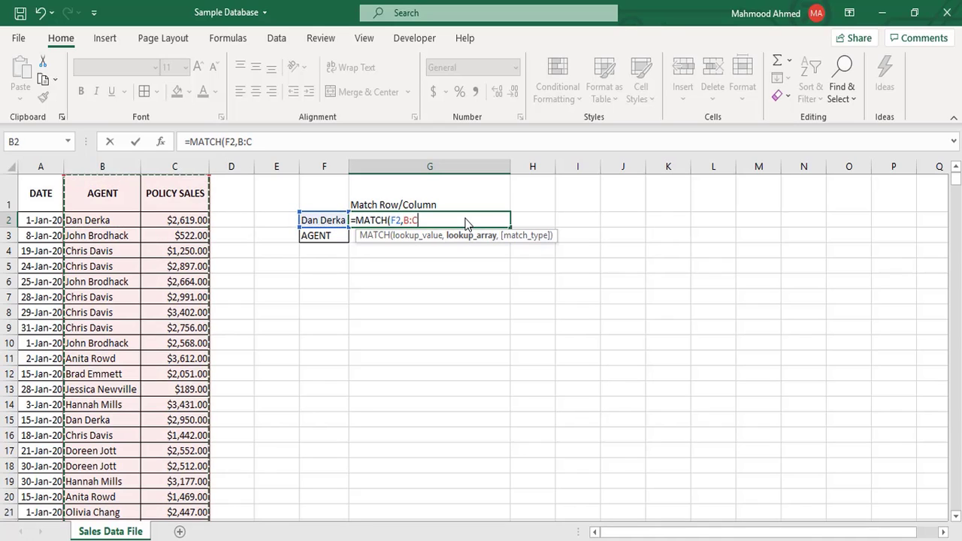
type(",0)")
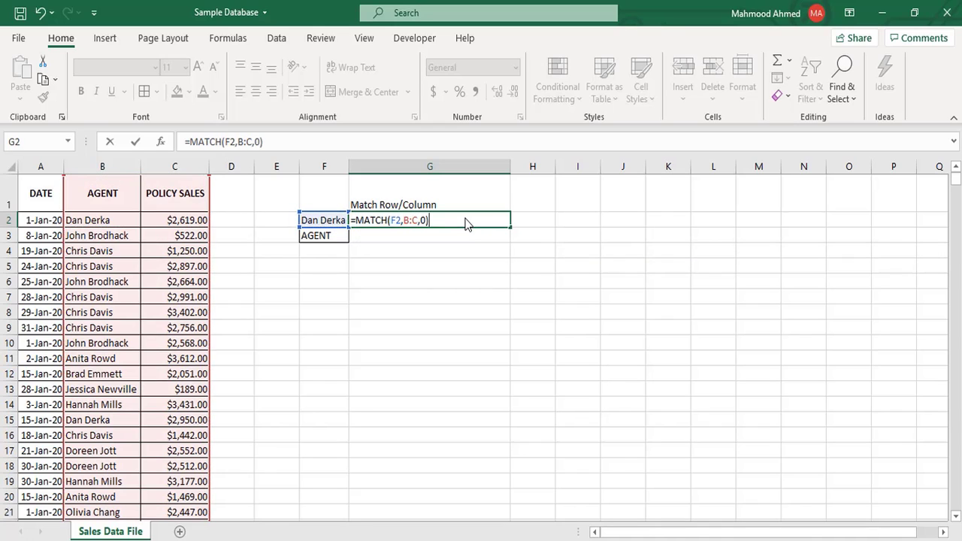
key("Return")
Replace the formula in G2 with =MATCH(F2,B:B,0) to find the agent's row within the single AGENT column
key("Up")
type("=mat")
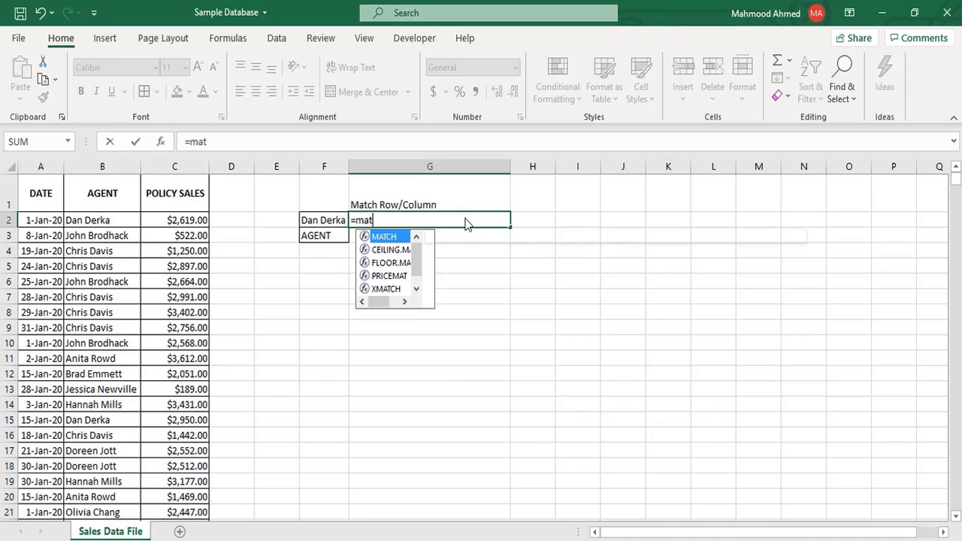
key("Tab")
key("Left")
type(",")
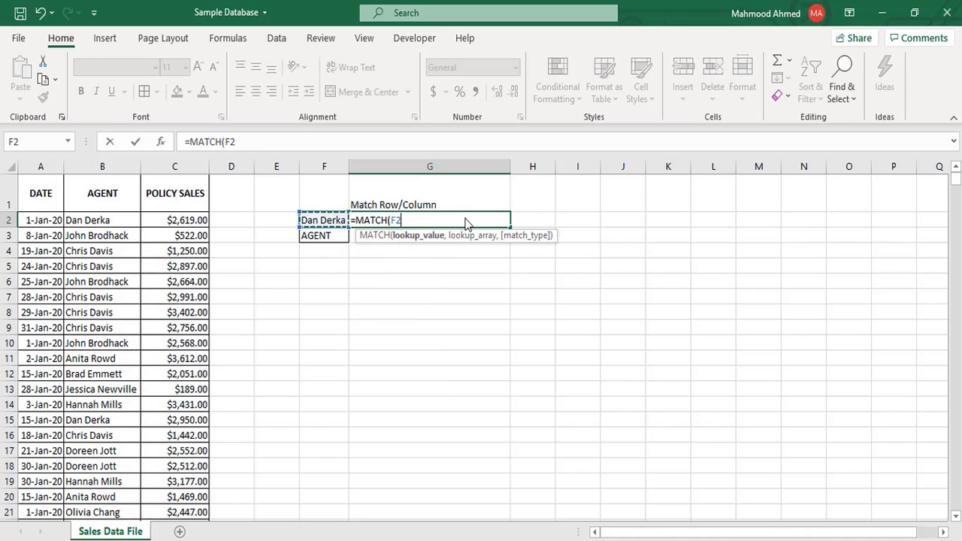
key("Left")
key("Left")
key("Left")
key("Left")
key("Left")
key("ctrl+space")
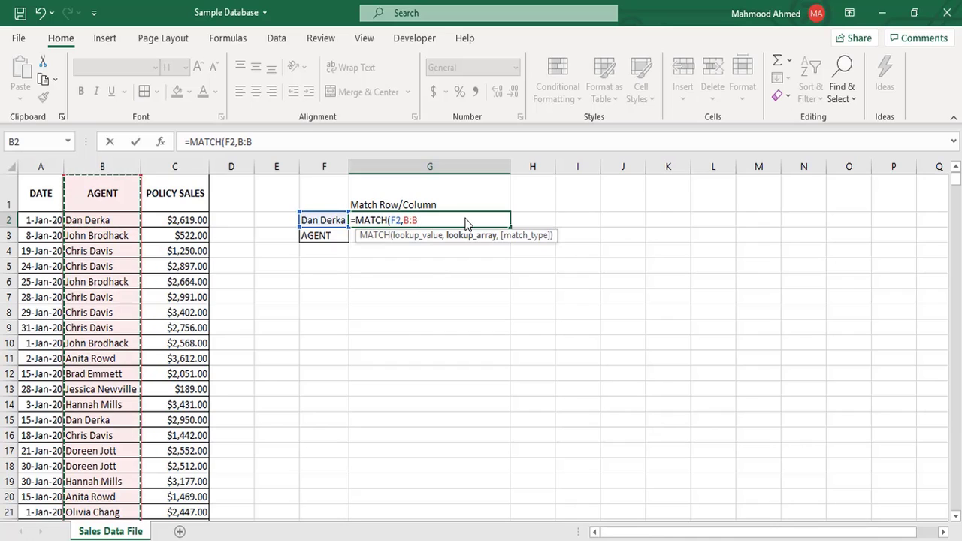
type(",0)")
key("Return")
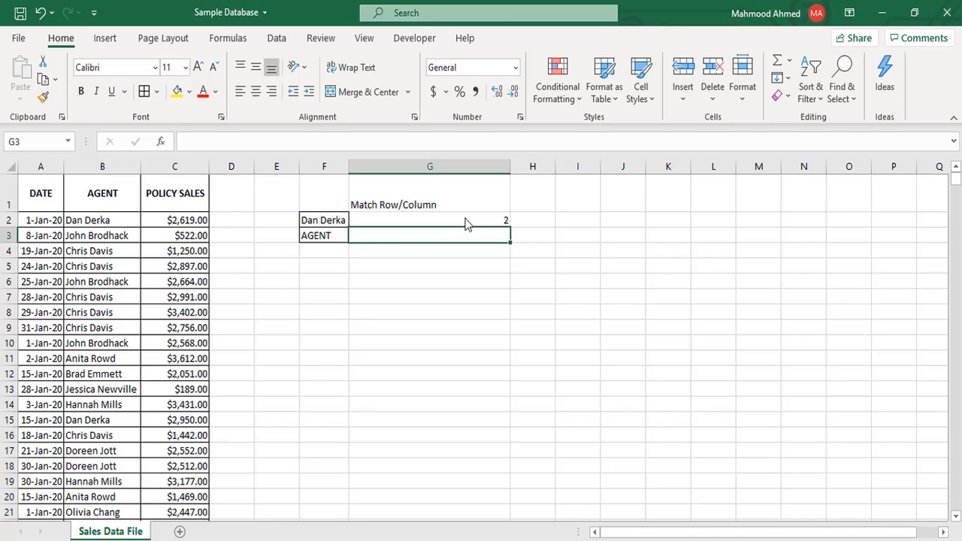
Enter =MATCH(F3,A1:C1,0) in cell G3 to find the AGENT heading's position in the full header row
type("=mat")
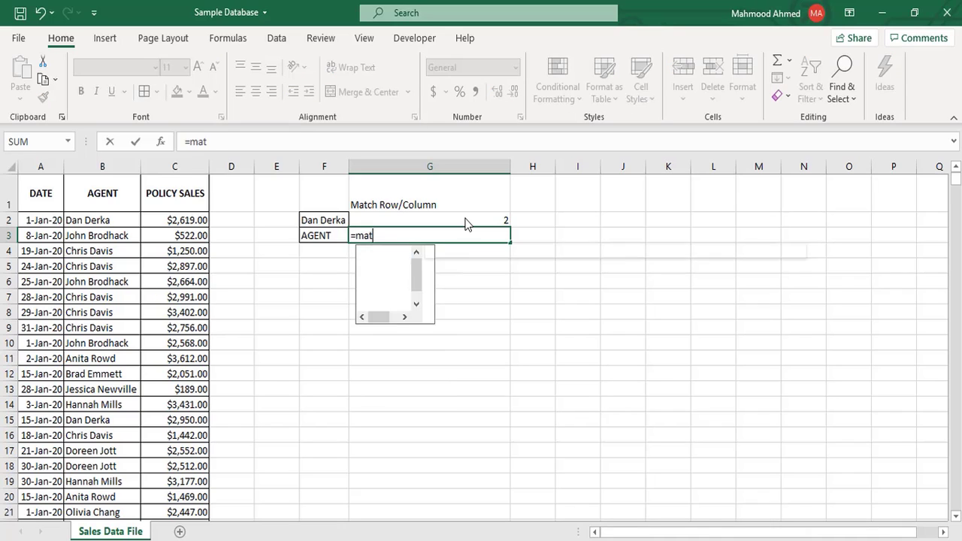
key("Tab")
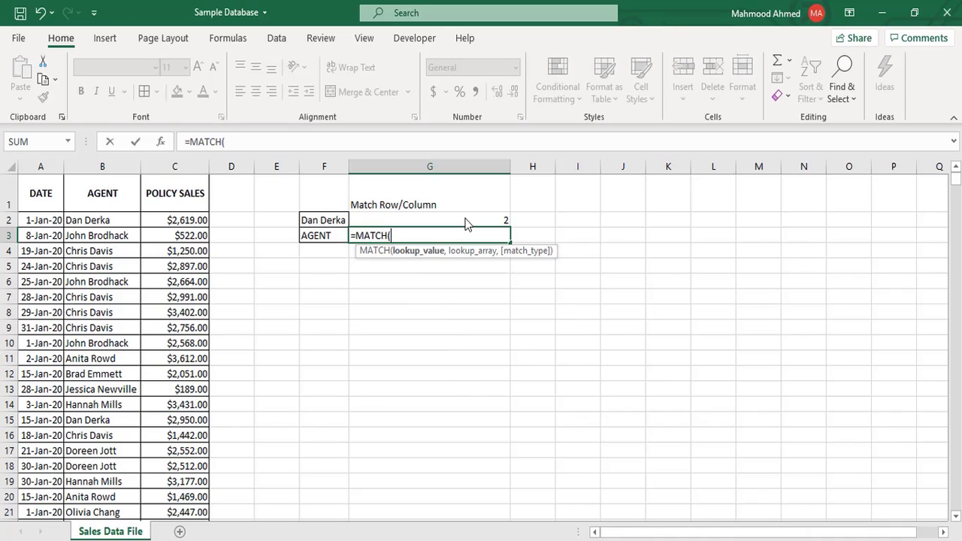
key("Left")
type(",")
key("Left")
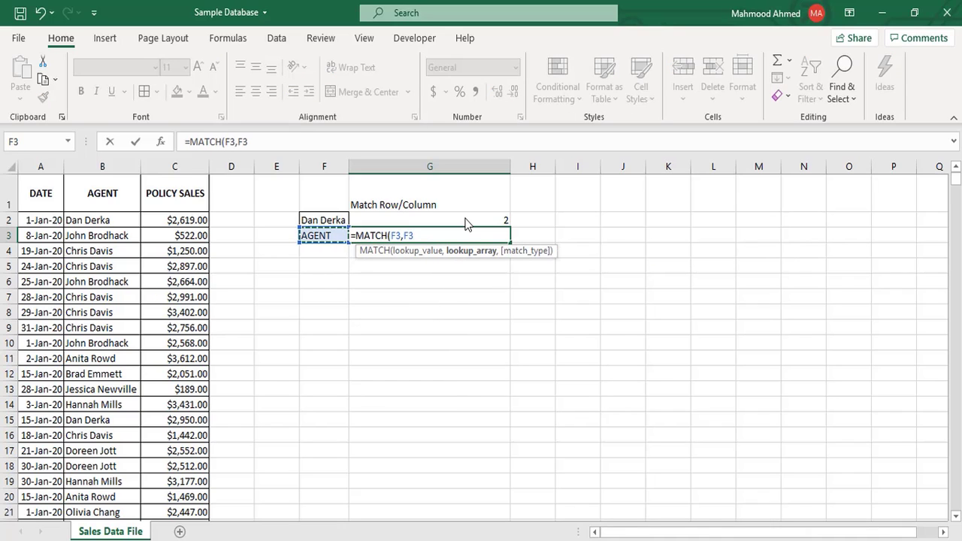
key("ctrl+Left")
key("ctrl+Left")
key("Up")
key("Up")
key("shift+Right")
key("shift+Right")
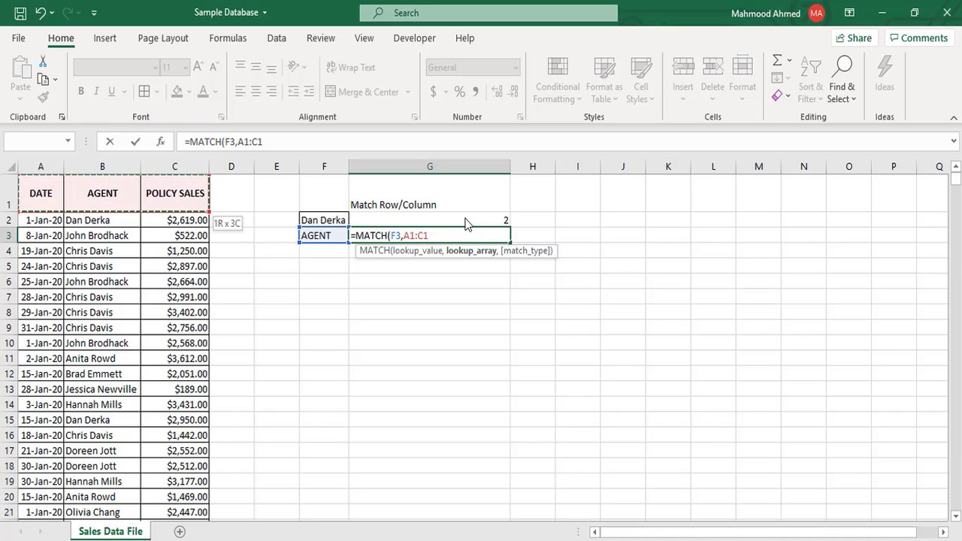
type(",0")
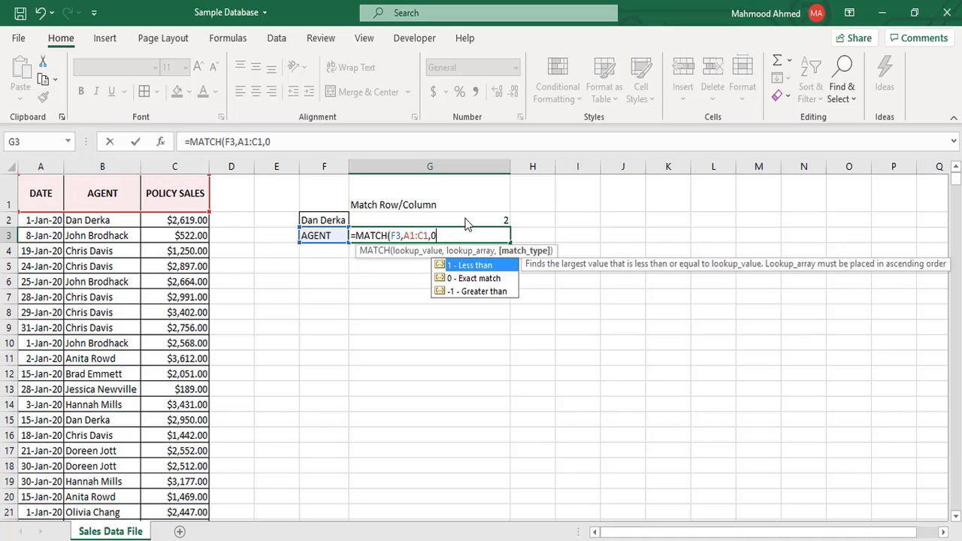
key("Return")
Replace the formula in G3 with =MATCH(F3,B1:C1,0), so the lookup range starts at column B instead of A
key("Up")
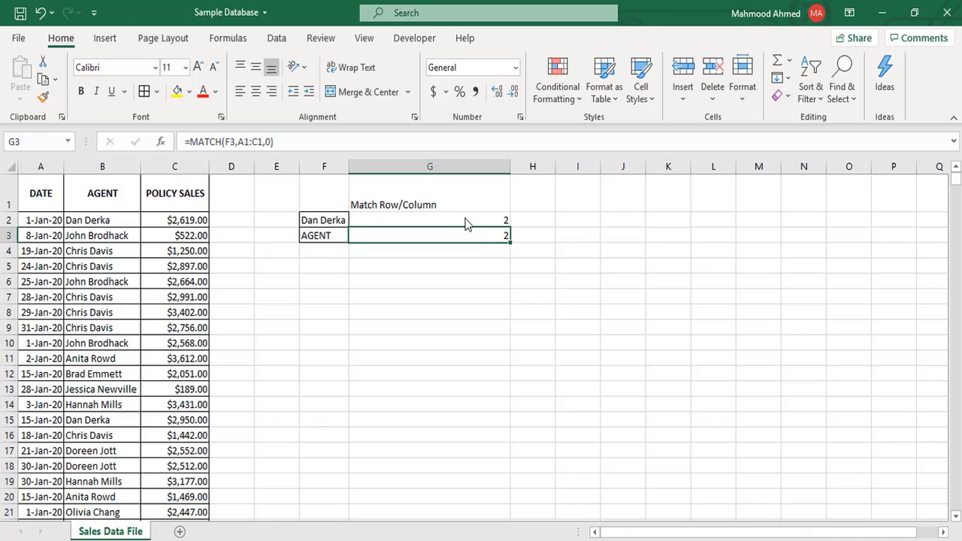
type("=match")
key("Tab")
key("Left")
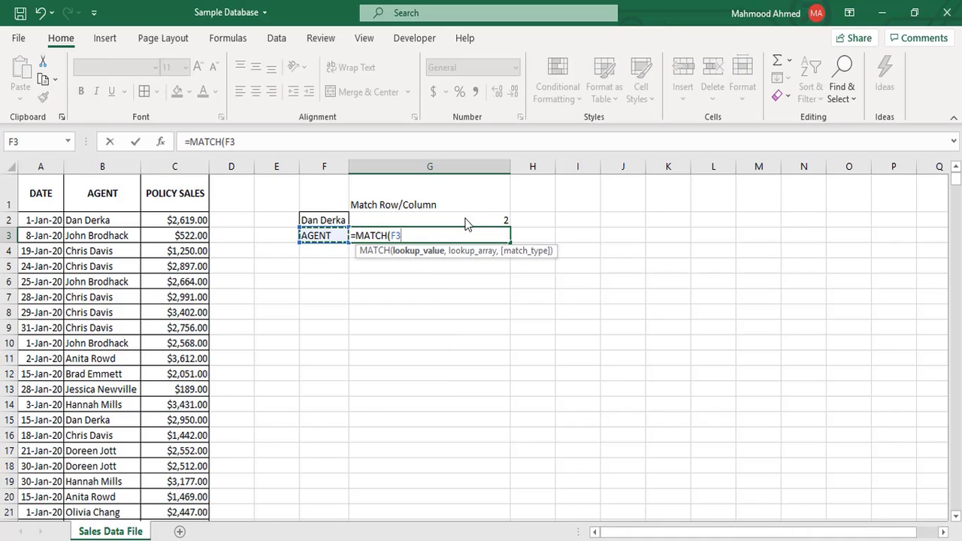
type(",")
key("Left")
key("Left")
key("Up")
key("Left")
key("Left")
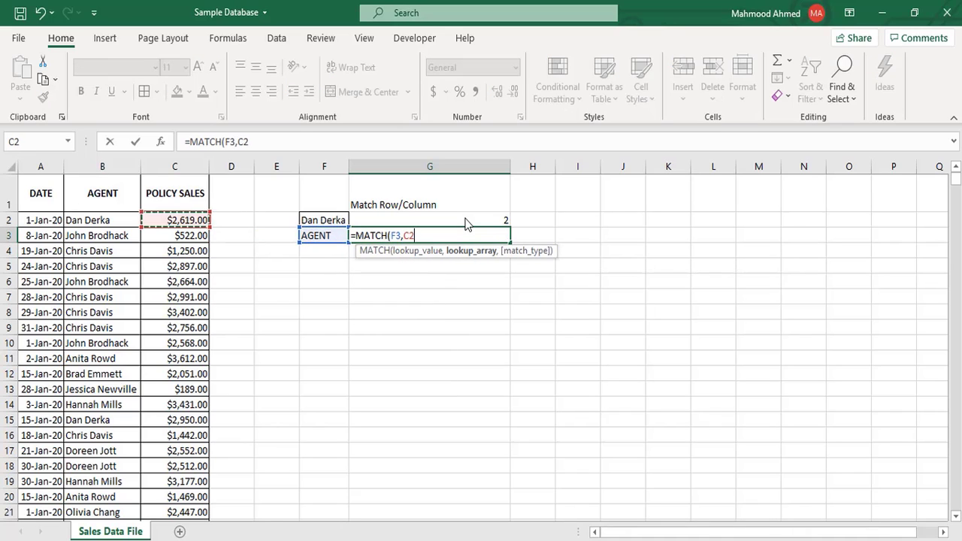
key("Up")
key("Left")
key("shift+Right")
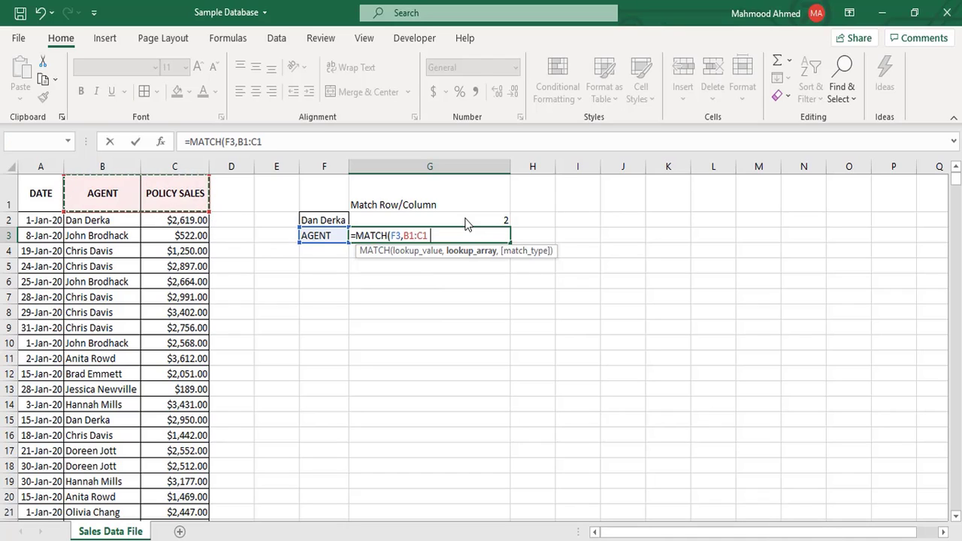
type(",0)")
key("Return")
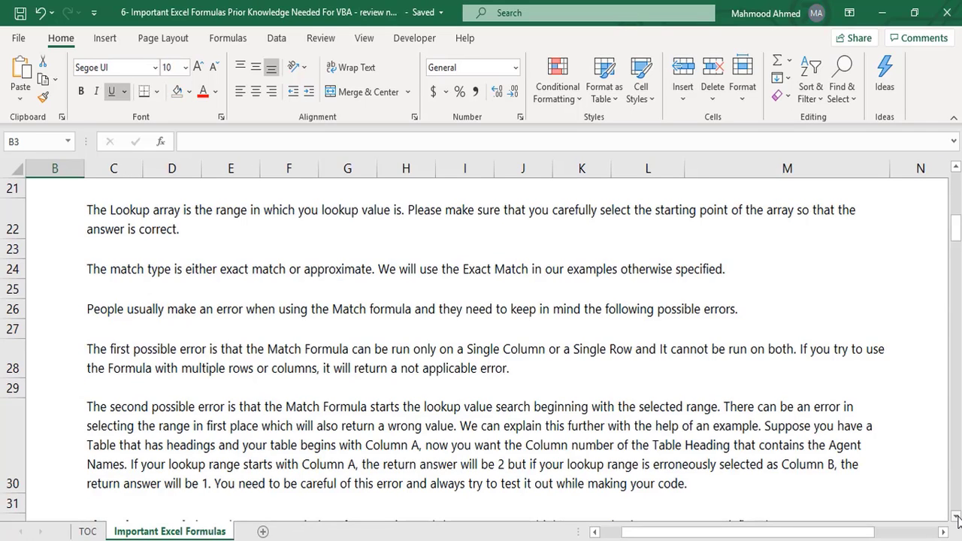
In the lesson notes, read the possible MATCH errors and the INDEX formula's description and arguments
left_click(956, 518)
left_click(956, 517)
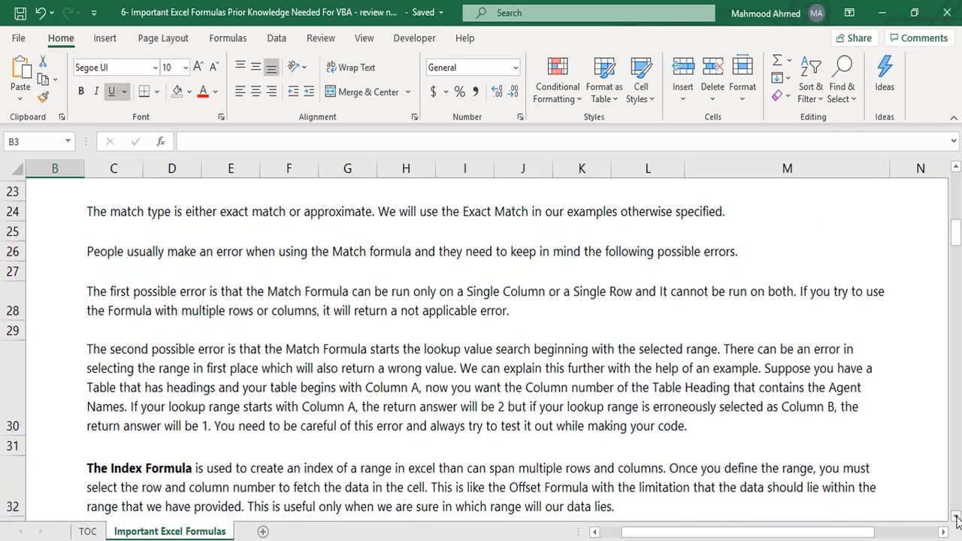
left_click(956, 518)
left_click(957, 517)
left_click(956, 517)
left_click(956, 517)
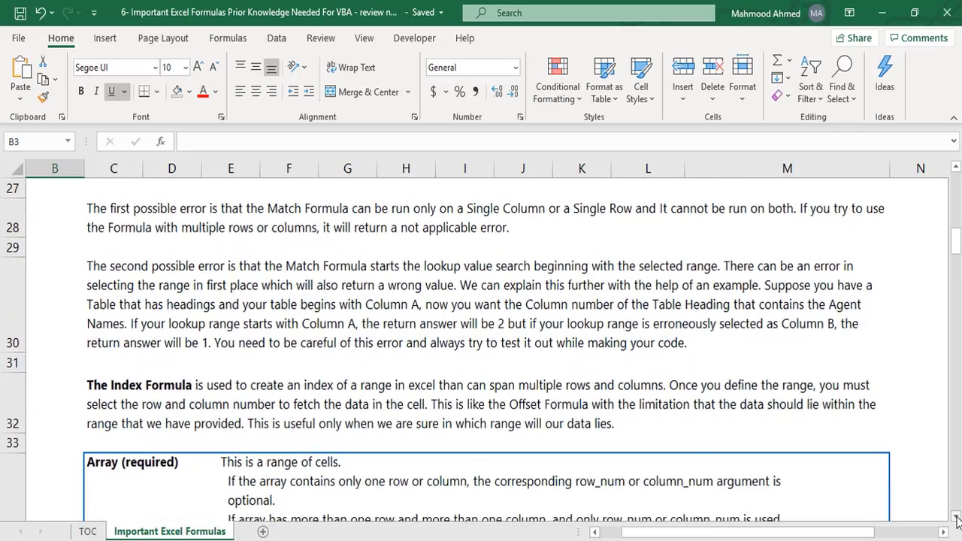
left_click(956, 517)
left_click(956, 517)
left_click(956, 517)
left_click(956, 517)
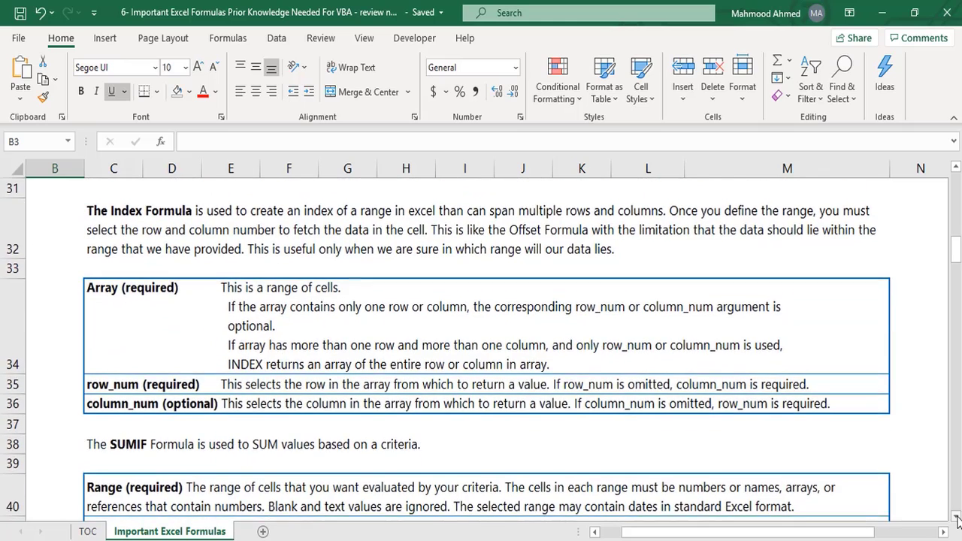
Read the SUMIF formula notes, including its range, criteria and sum range arguments and the example of total policy sales by agent
left_click(956, 517)
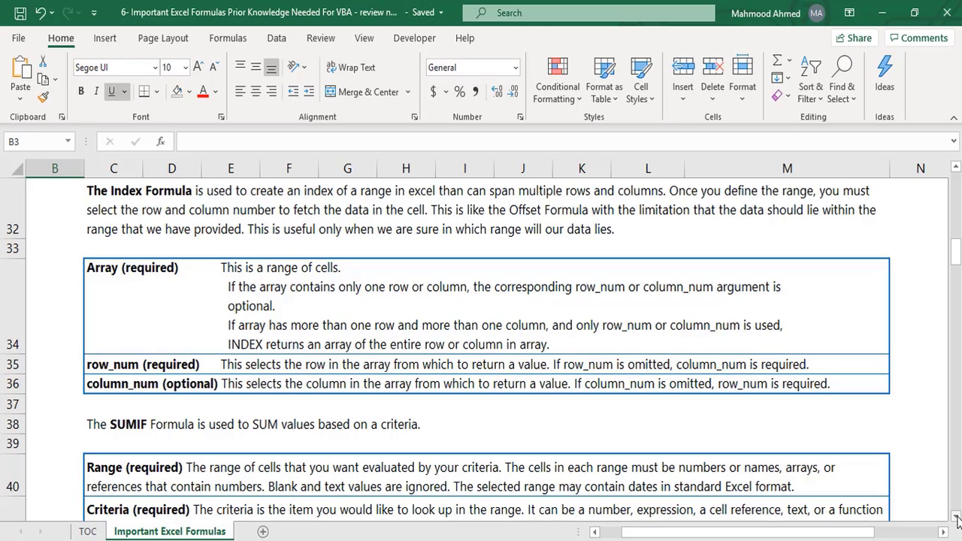
left_click(957, 518)
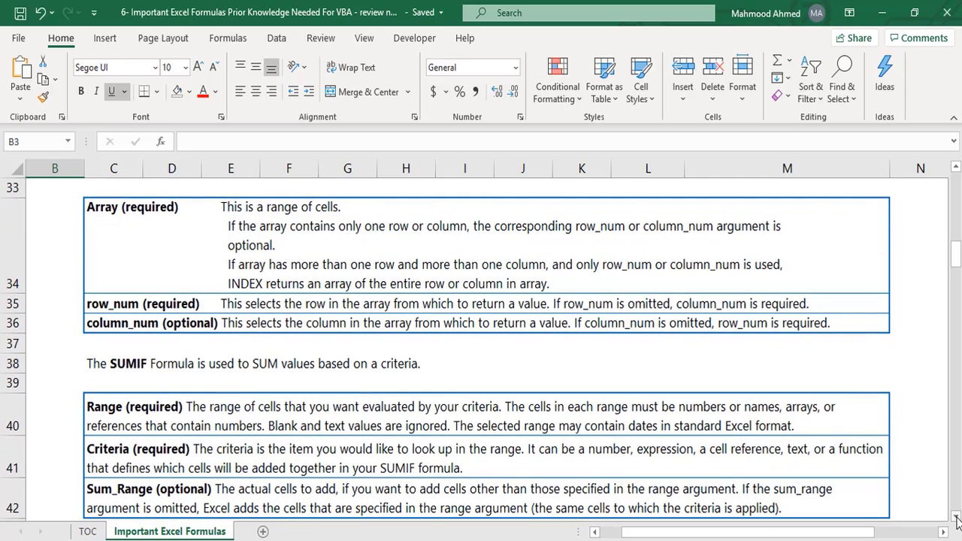
left_click(957, 519)
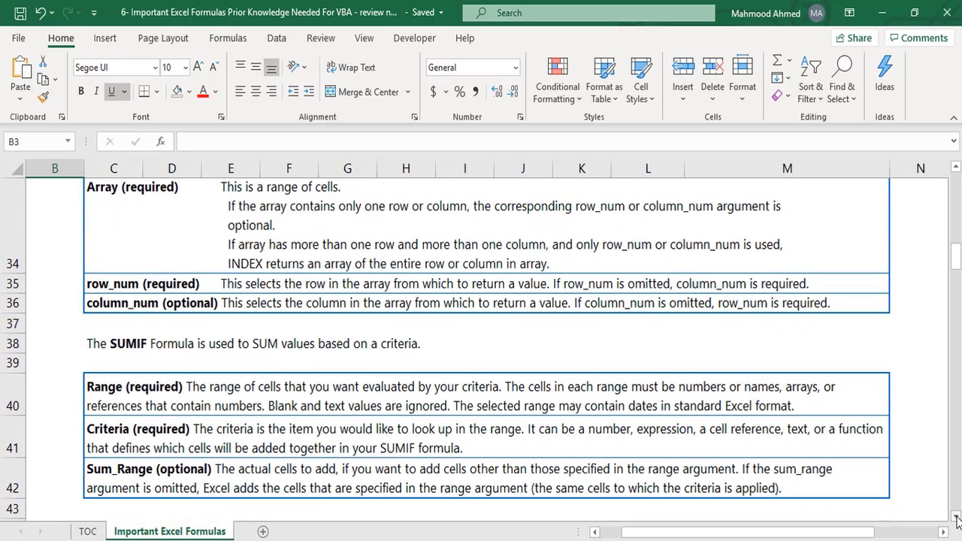
left_click(957, 518)
left_click(957, 518)
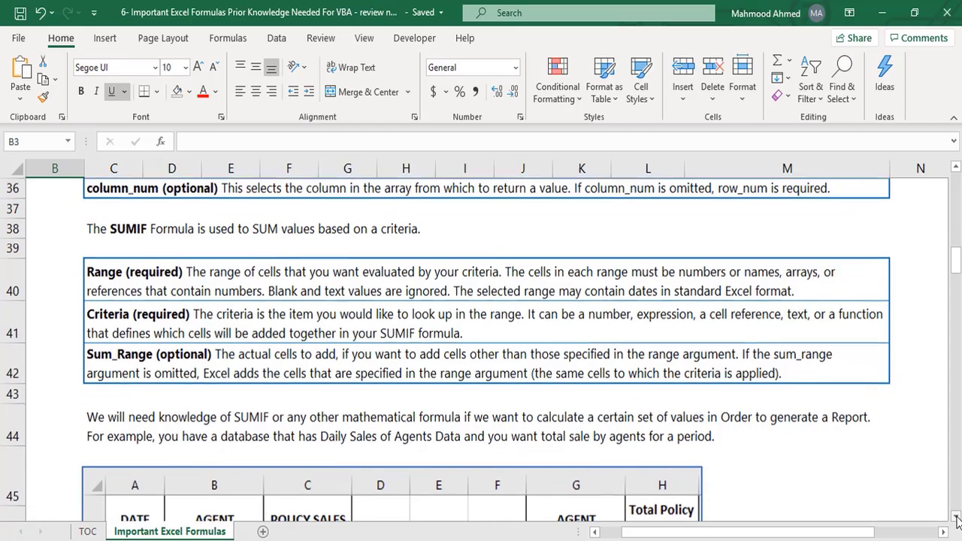
left_click(957, 519)
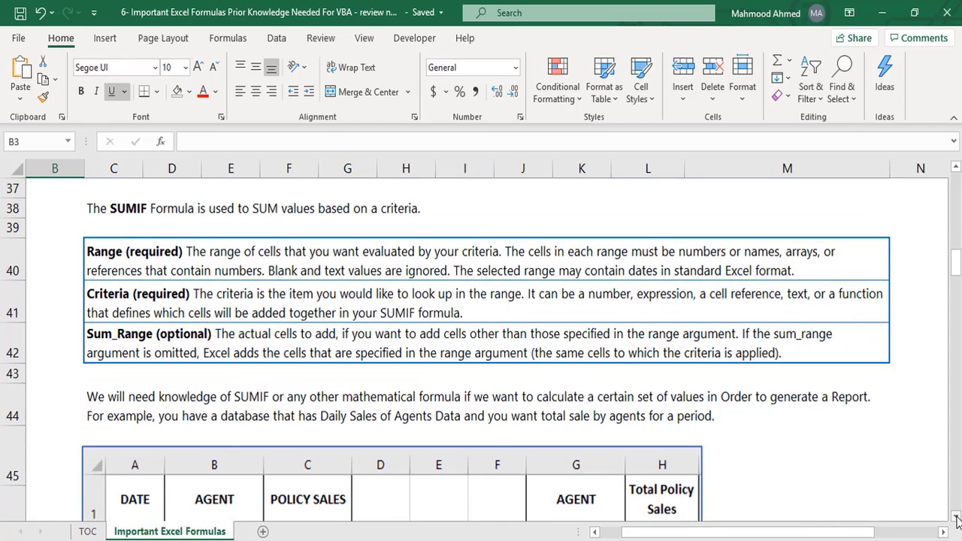
left_click(957, 518)
left_click(957, 518)
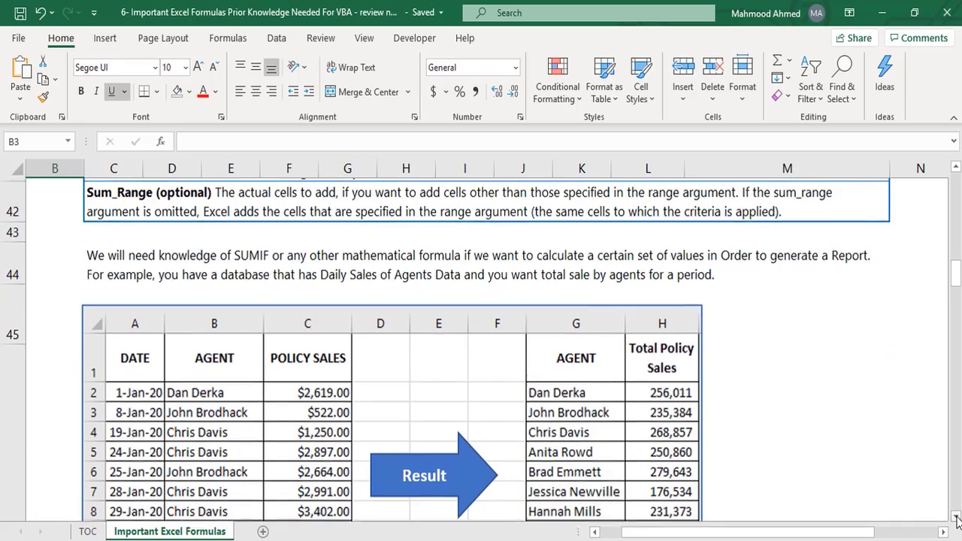
In the Sample Database workbook, copy the AGENT column B and paste it into column G
left_click(957, 518)
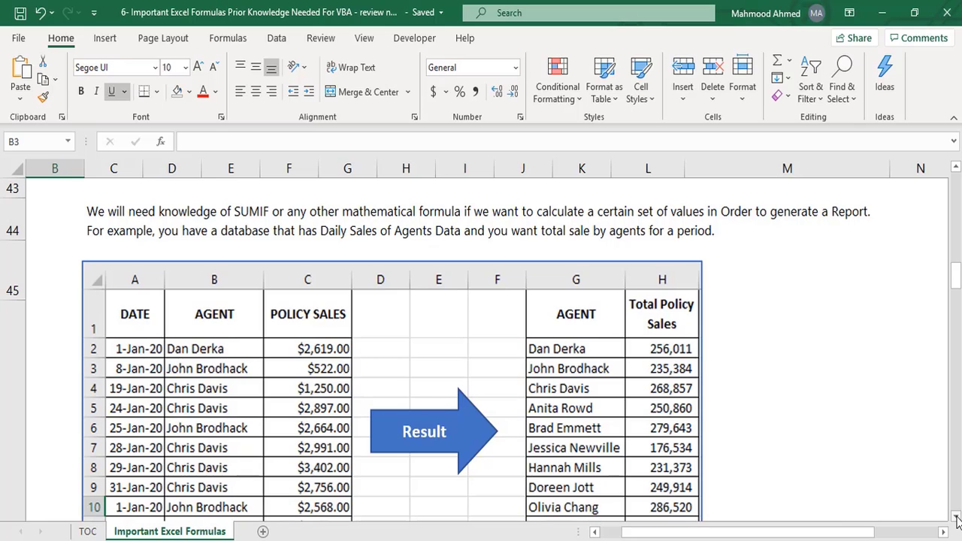
left_click(956, 519)
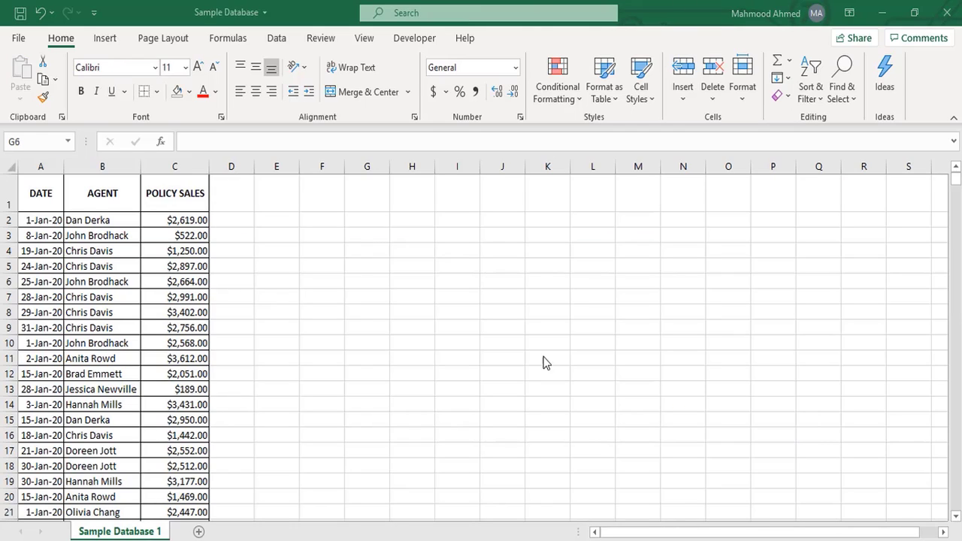
left_click(109, 166)
key("ctrl+c")
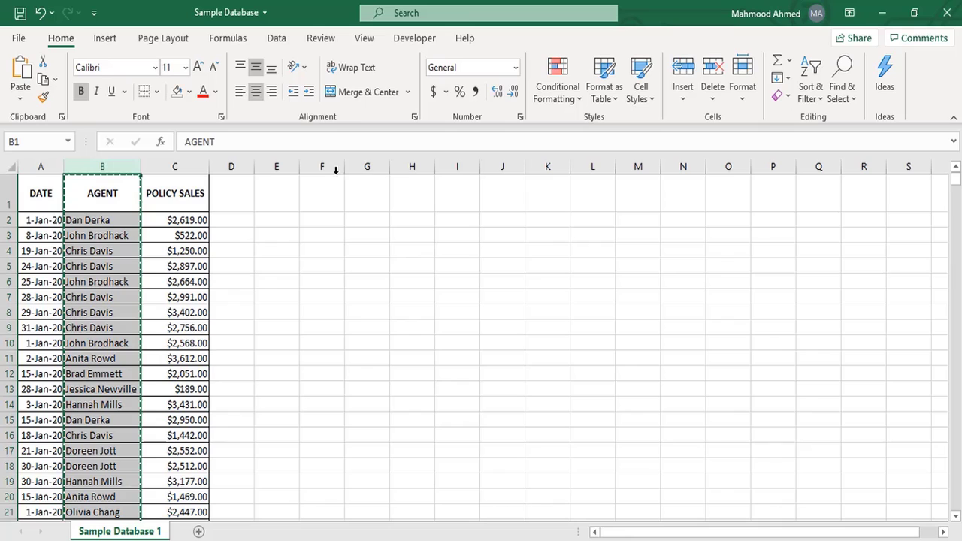
left_click(378, 187)
key("ctrl+v")
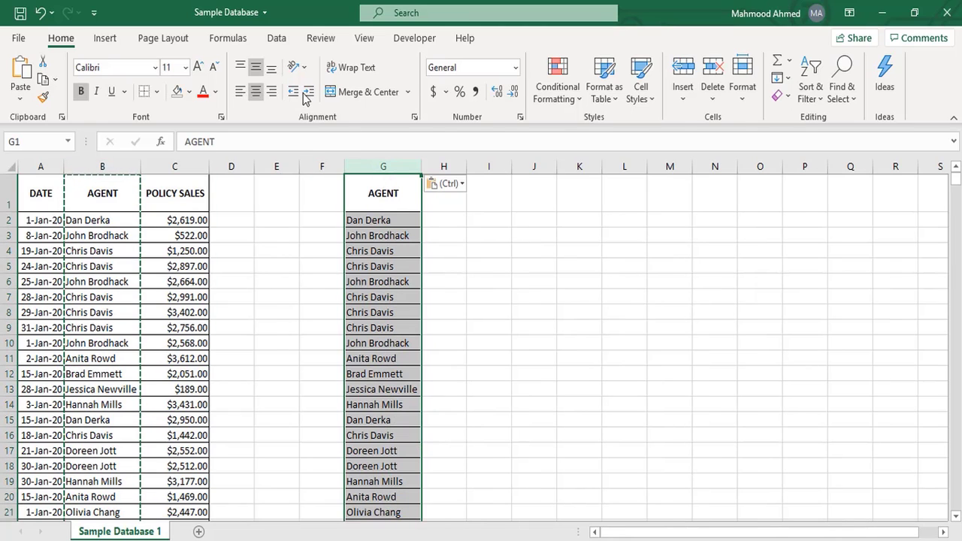
Remove the duplicate values from the AGENT list in column G, treating the first row as a header
left_click(279, 40)
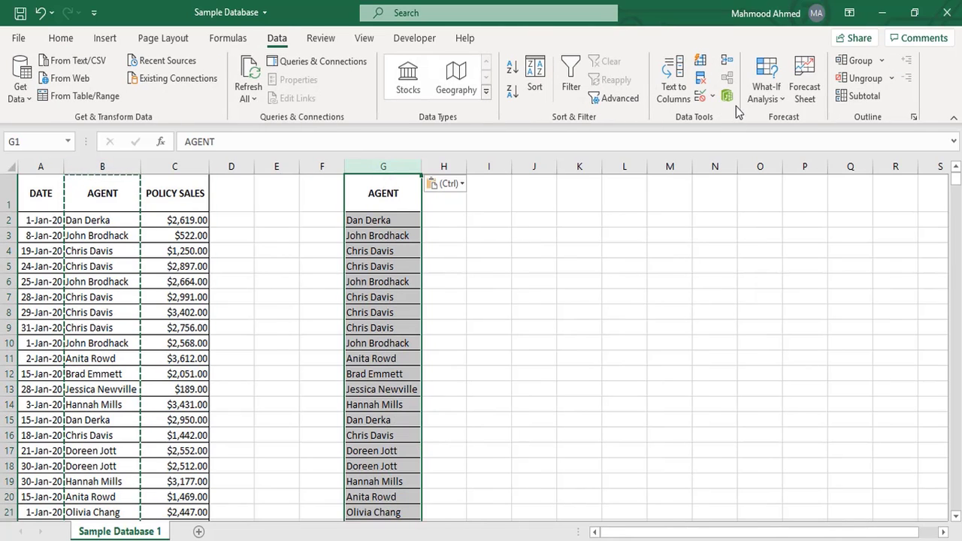
left_click(700, 81)
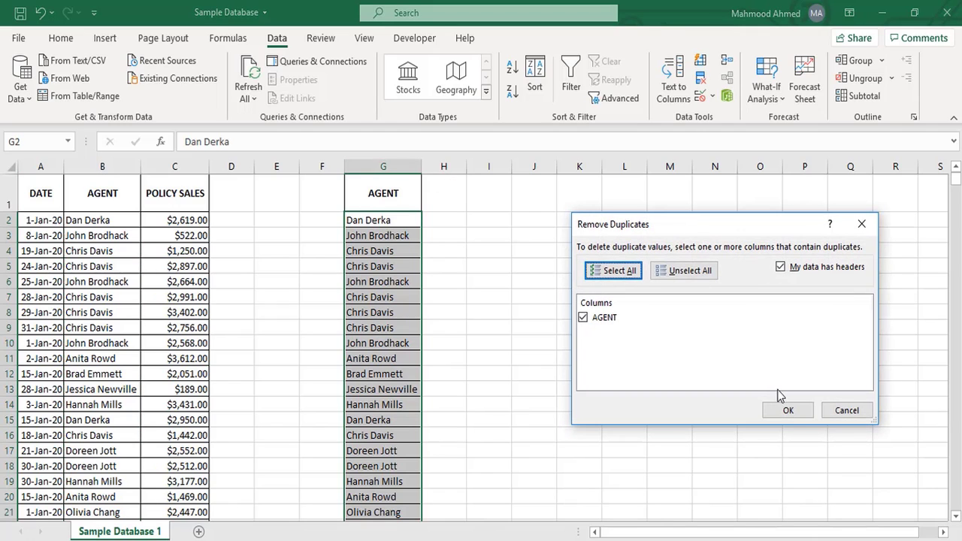
left_click(787, 409)
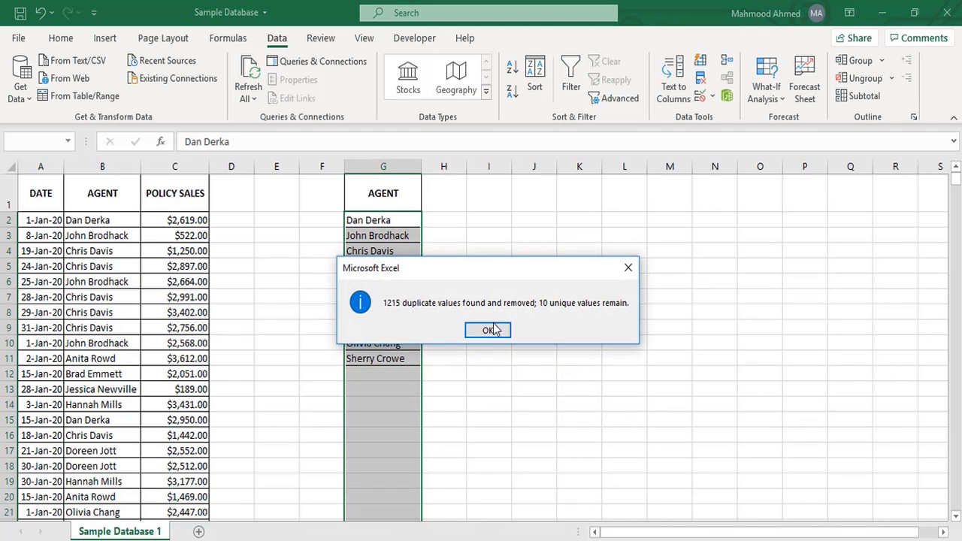
left_click(493, 330)
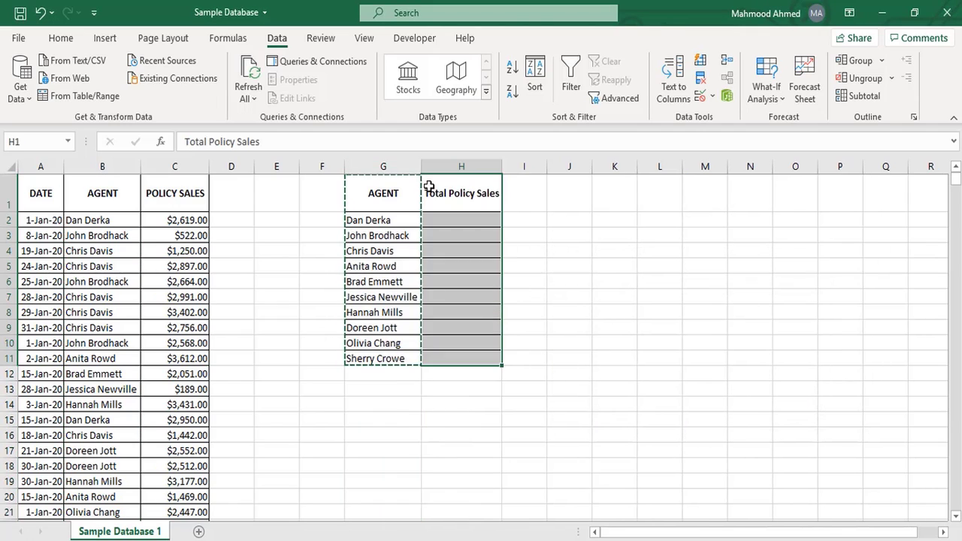
Enter =SUMIF(B:B,G2,C:C) in cell H2 to total the policy sales of the first listed agent
key("Down")
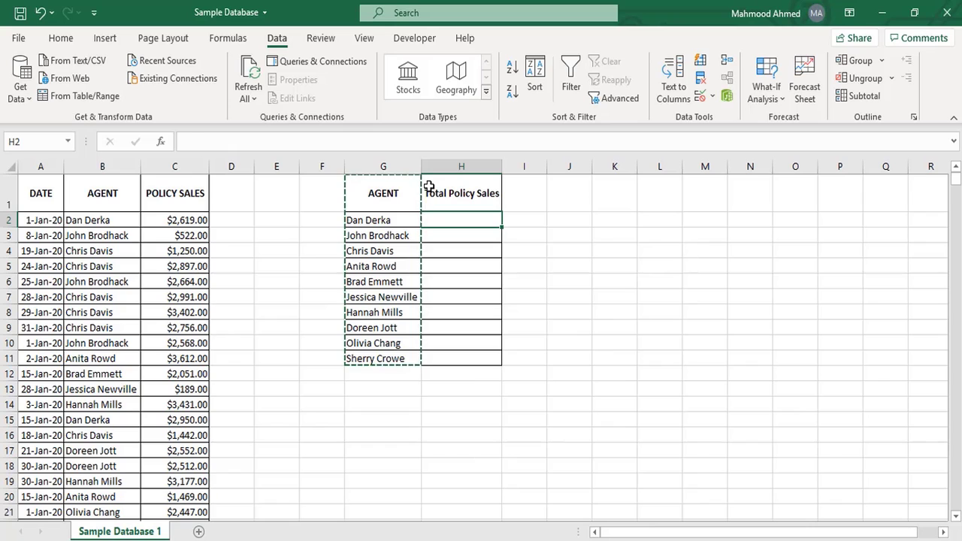
type("=Sumif")
key("Tab")
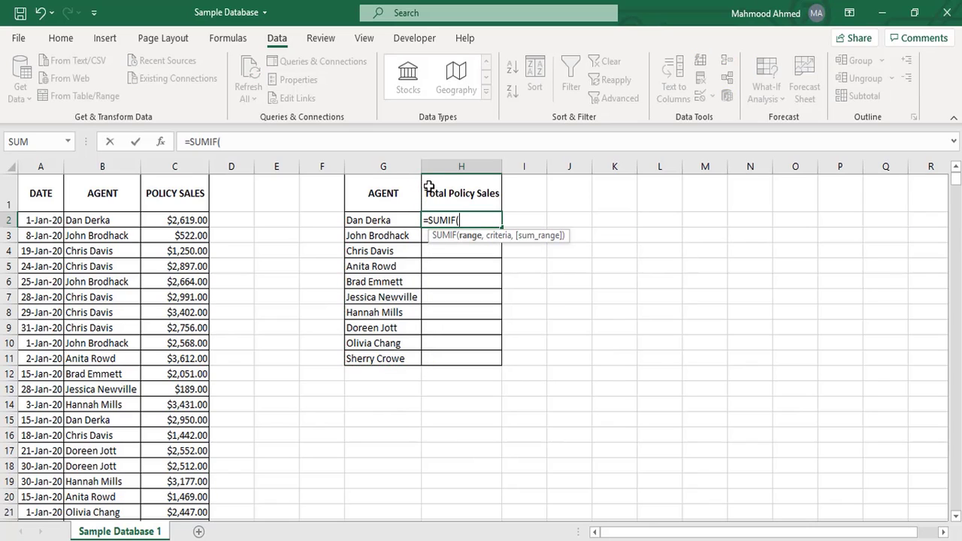
left_click(112, 164)
type(",")
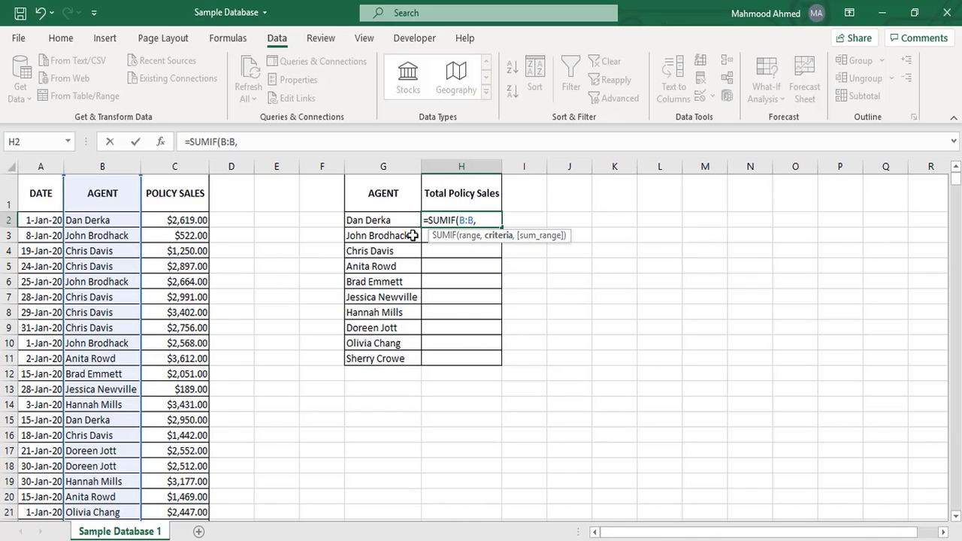
left_click(386, 220)
type(",")
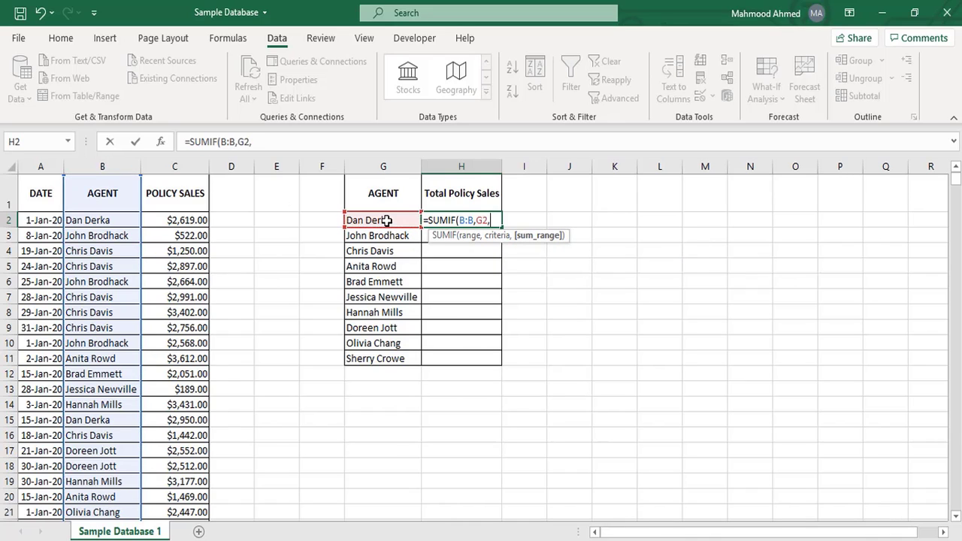
left_click(158, 165)
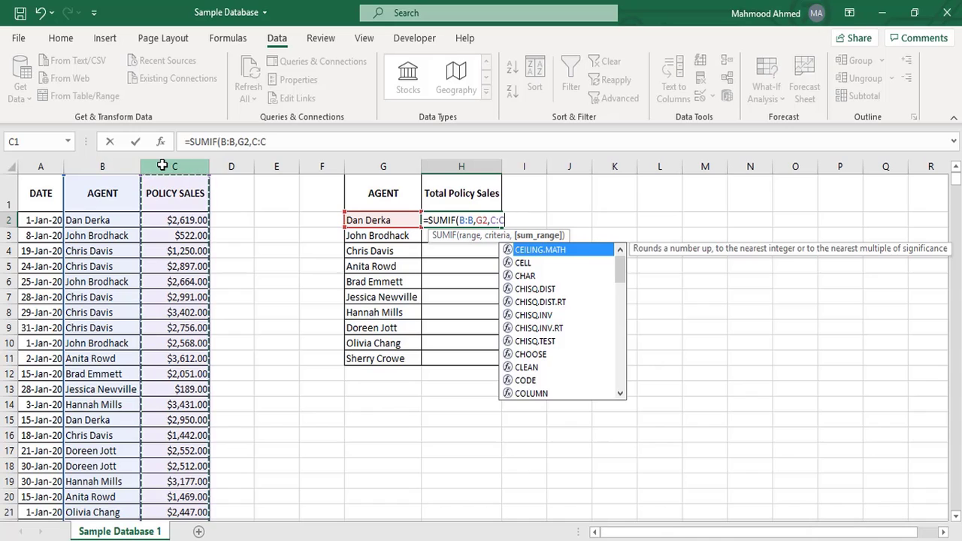
type(")")
key("Return")
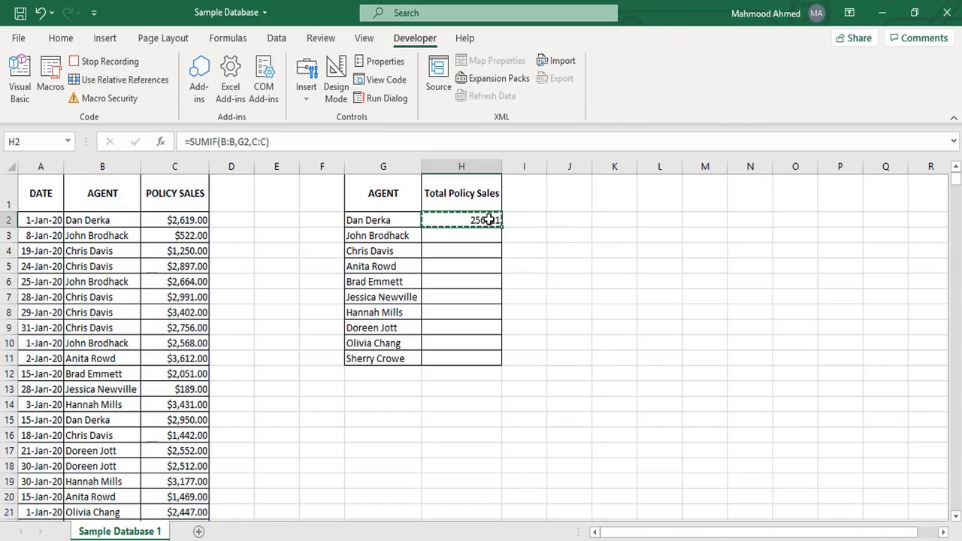
Paste the copied SUMIF formula over H2:H11 for all listed agents and stop the macro recording
key("shift+Down")
key("shift+Down")
key("shift+Down")
key("shift+Down")
key("shift+Down")
key("shift+Down")
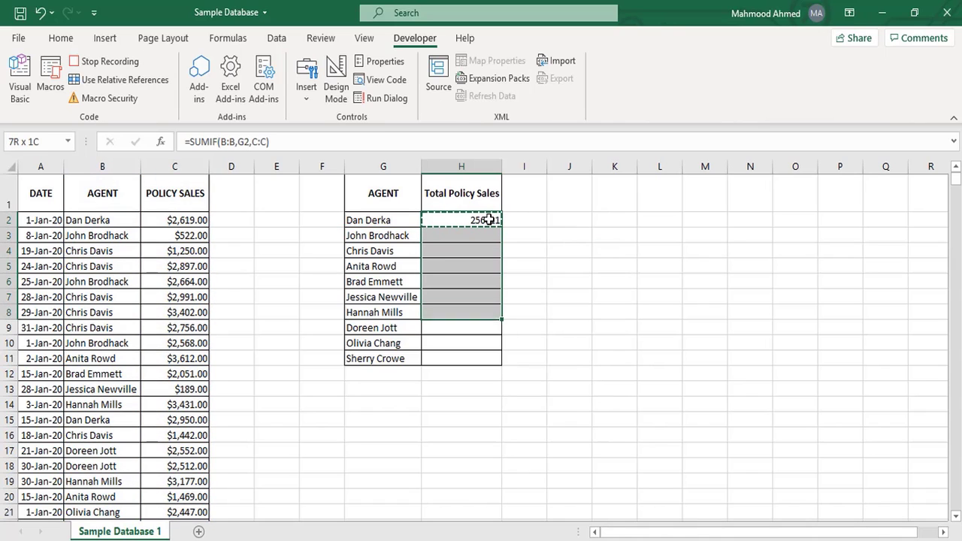
key("shift+Down")
key("shift+Down")
key("shift+Down")
key("ctrl+v")
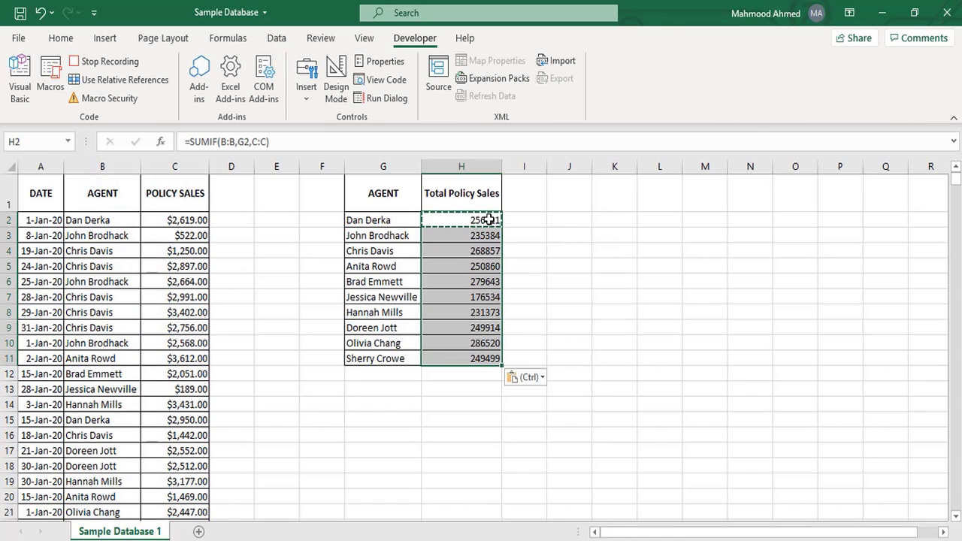
left_click(105, 61)
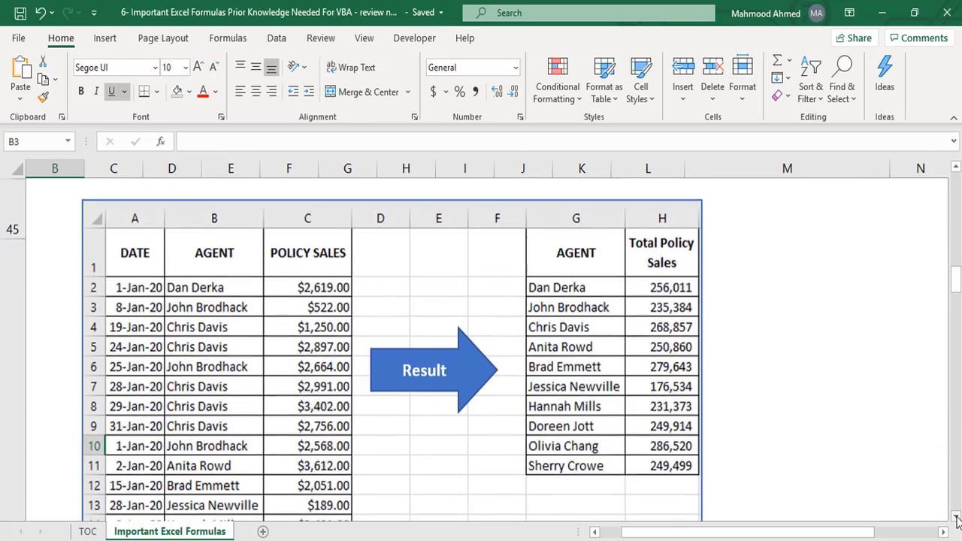
In the lesson notes, read about the SUMIFS variation, the COUNTA formula, and why SUMIF should not be pasted down the entire column
scroll(956, 517, "down", 10)
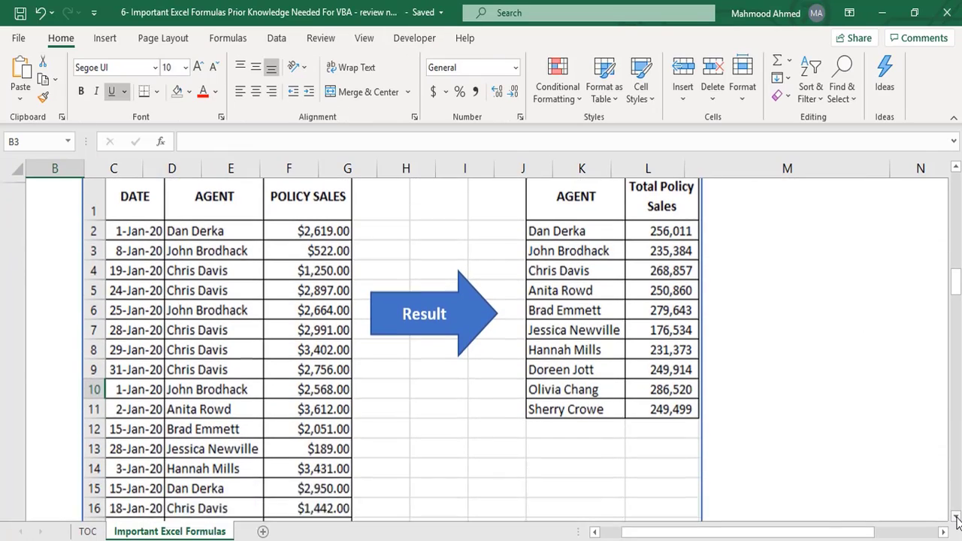
scroll(956, 517, "down", 2)
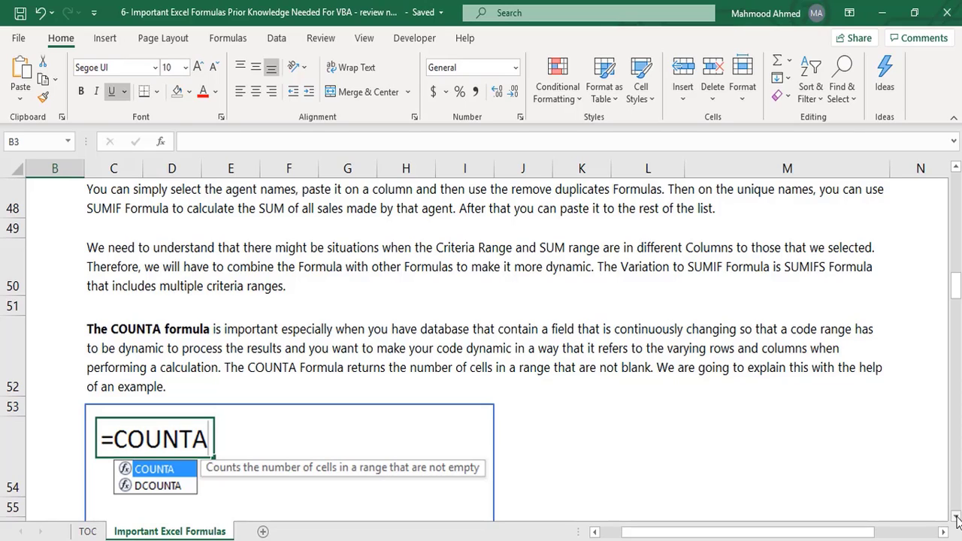
left_click(956, 518)
left_click(956, 518)
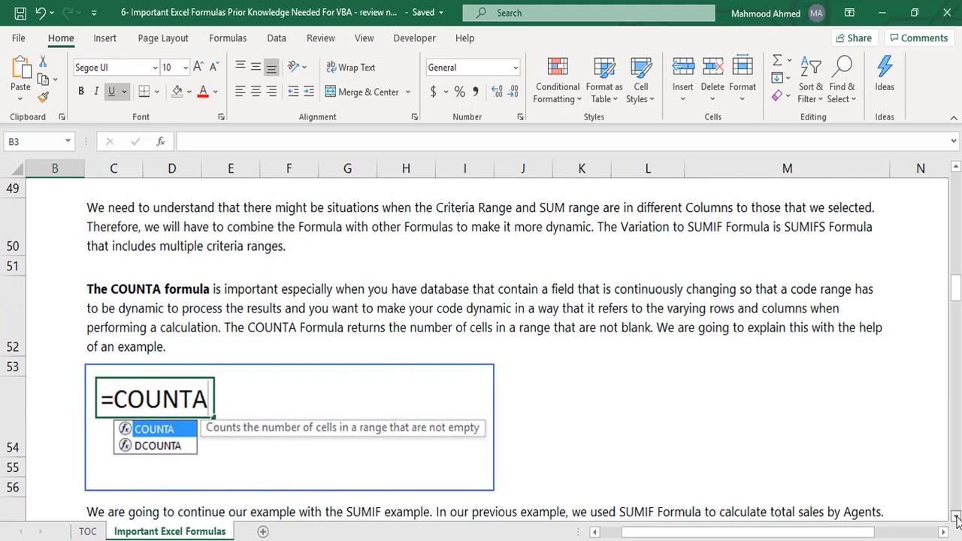
left_click(956, 518)
left_click(956, 517)
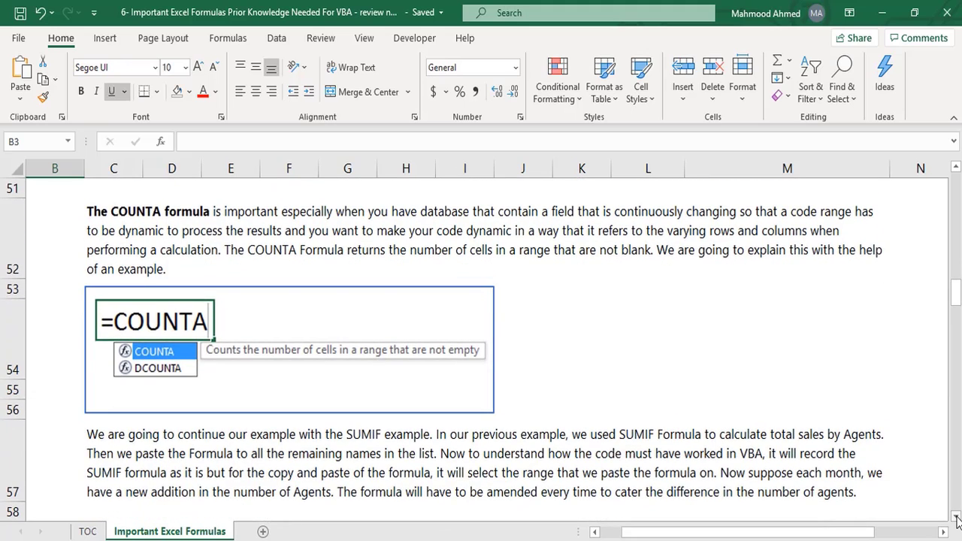
left_click(956, 518)
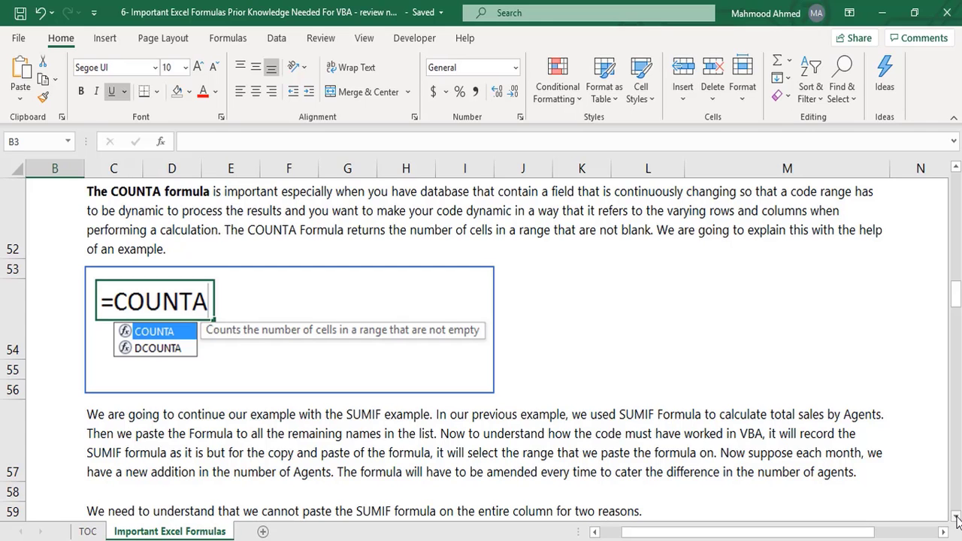
scroll(957, 518, "down", 1)
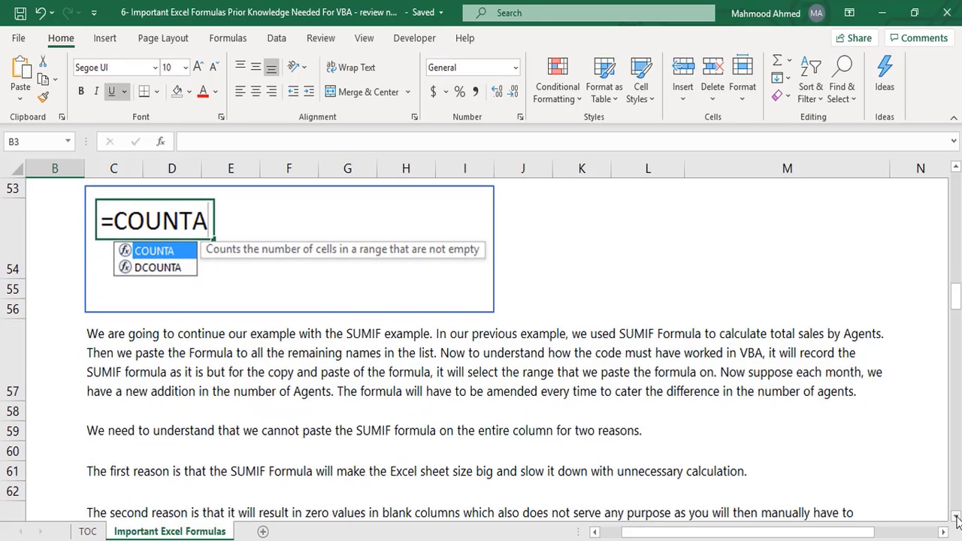
left_click(957, 518)
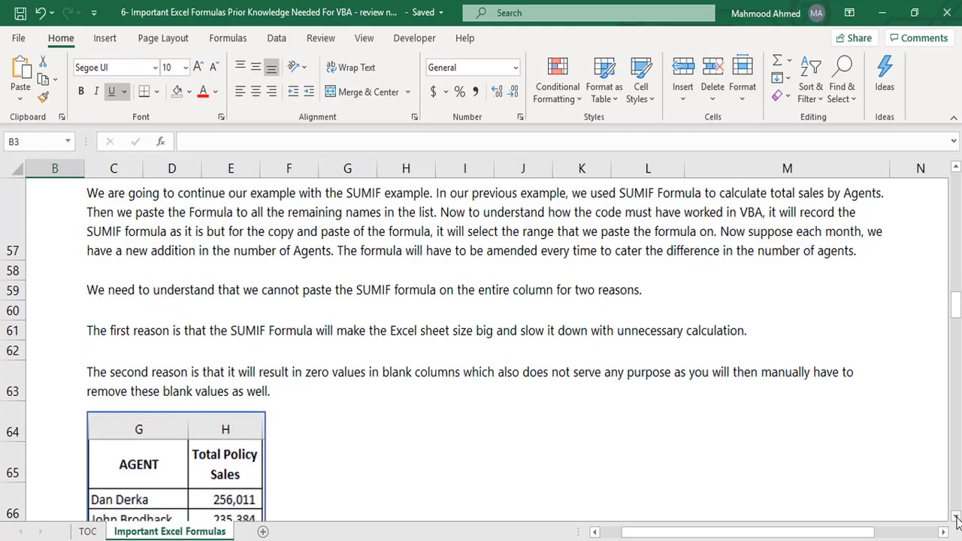
left_click(957, 519)
left_click(957, 518)
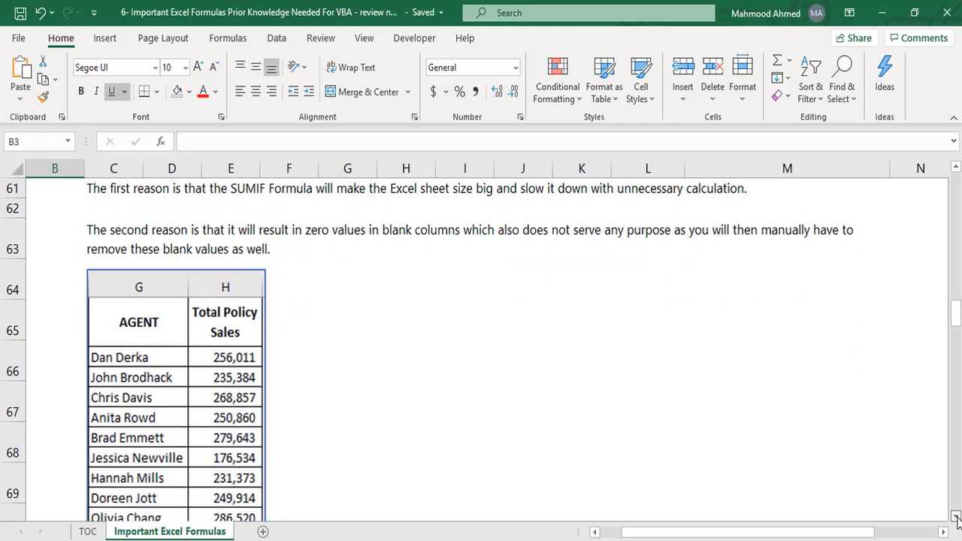
left_click(957, 519)
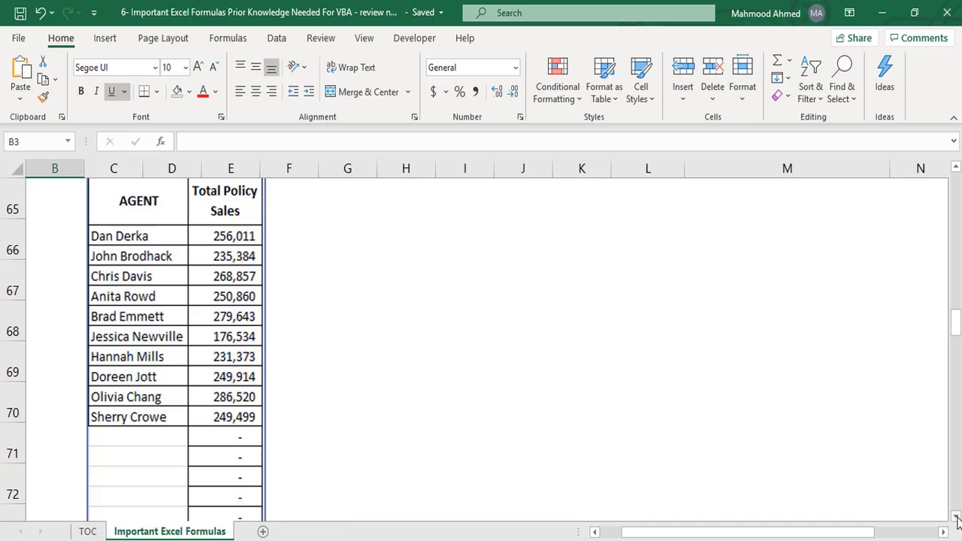
left_click(956, 519)
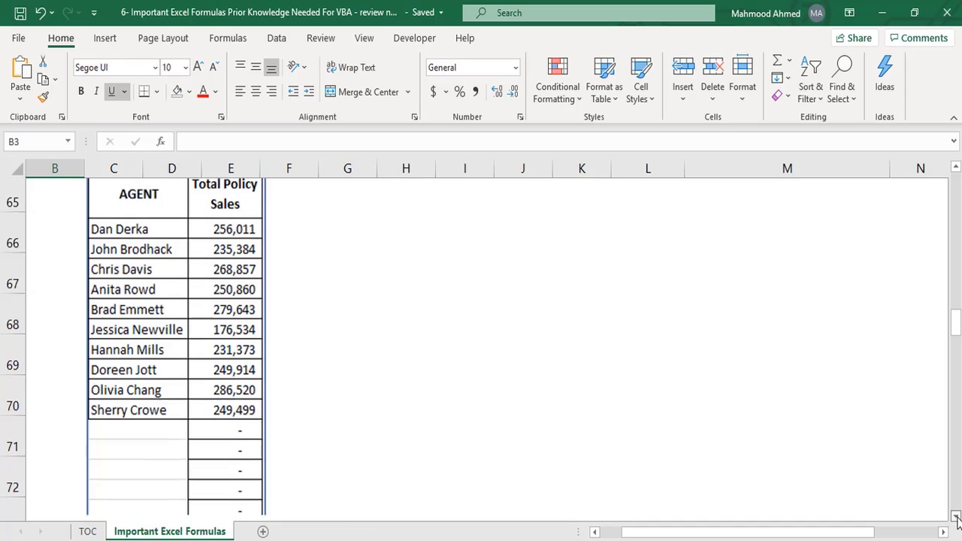
left_click(956, 518)
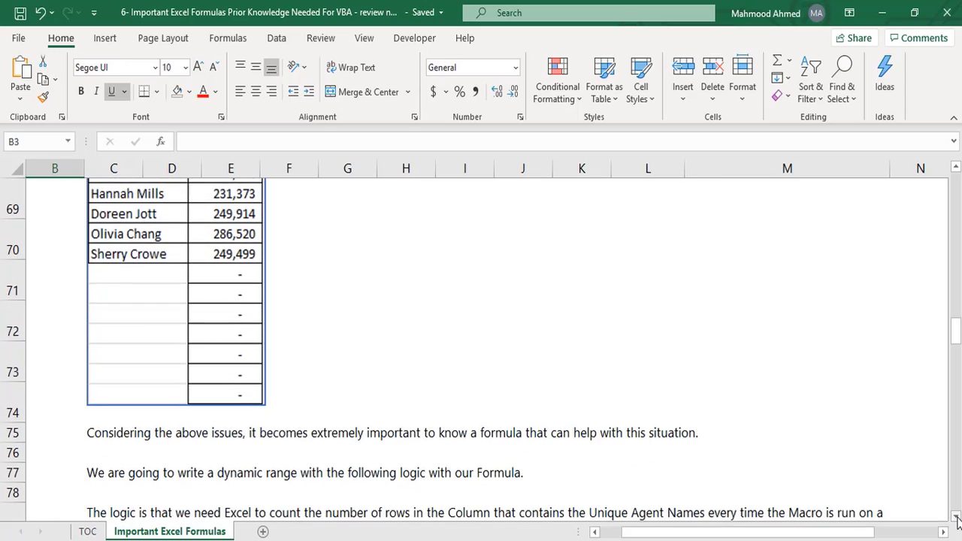
Read the notes on building a dynamic range with COUNTA and OFFSET, and on which part of the example to record as a macro
left_click(956, 518)
left_click(956, 519)
left_click(956, 518)
left_click(957, 519)
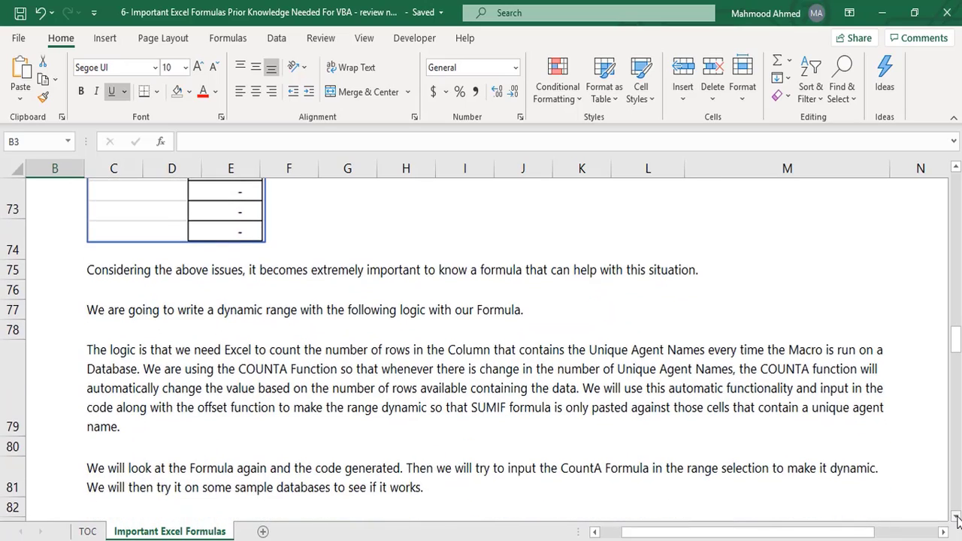
left_click(956, 518)
left_click(956, 518)
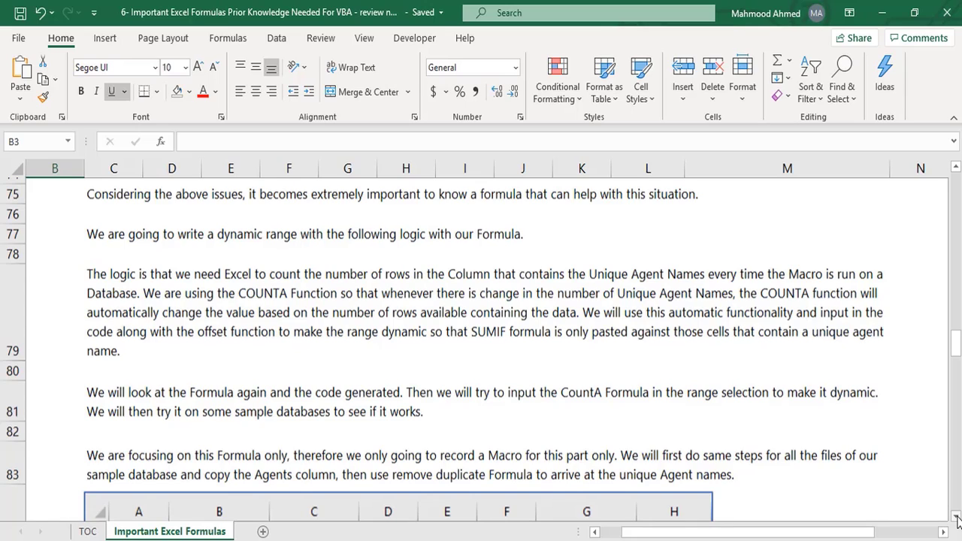
left_click(956, 518)
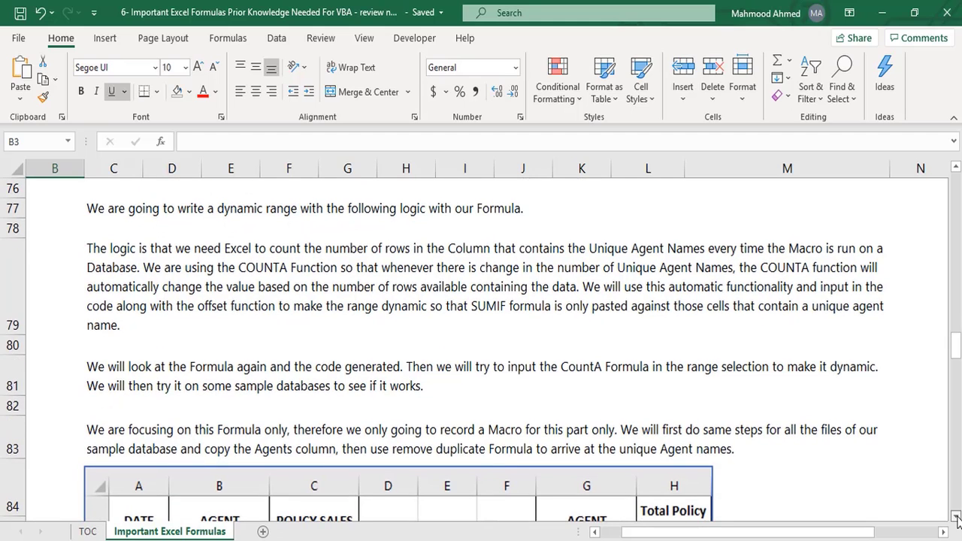
left_click(956, 518)
left_click(956, 518)
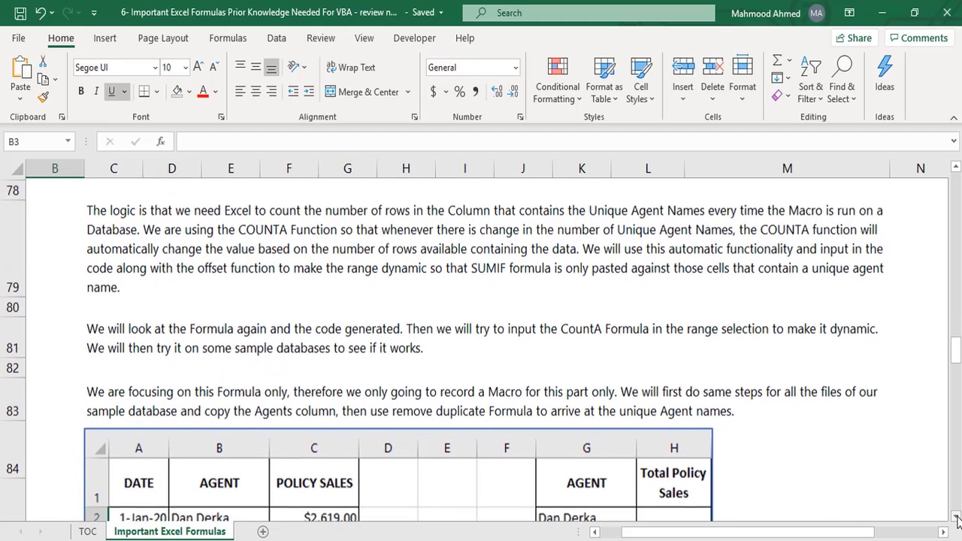
left_click(956, 518)
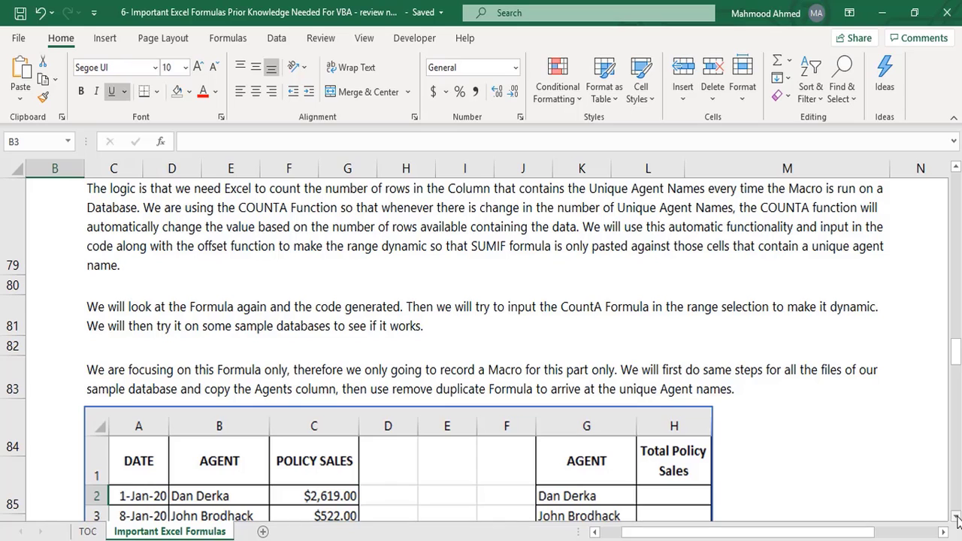
left_click(956, 518)
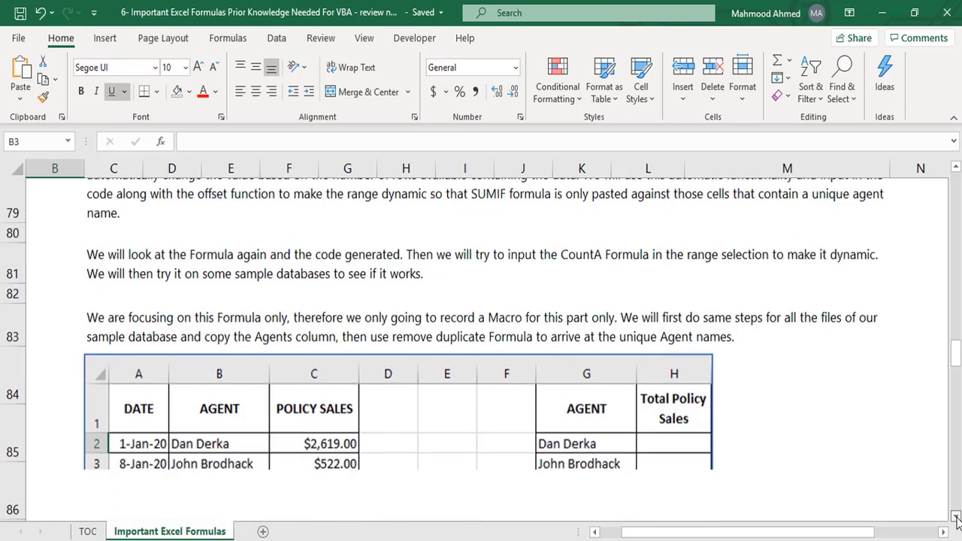
left_click(956, 518)
left_click(956, 518)
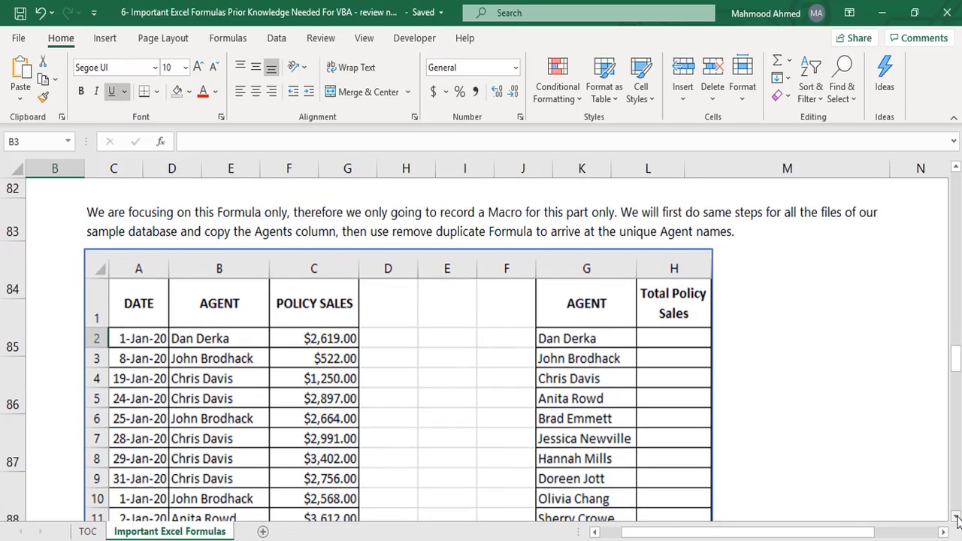
Read the notes on preparing the unique agent list and entering the SUMIF formula against the first agent
left_click(956, 518)
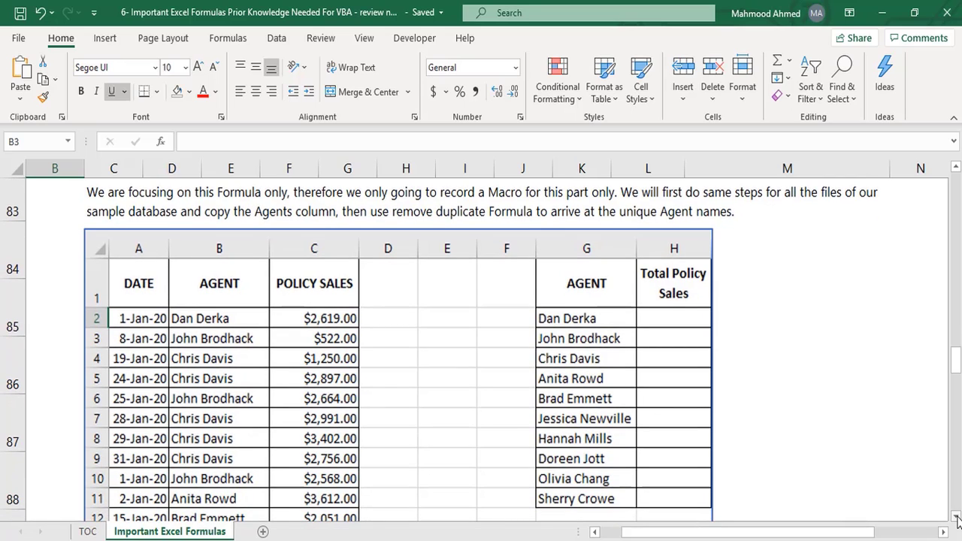
left_click(956, 517)
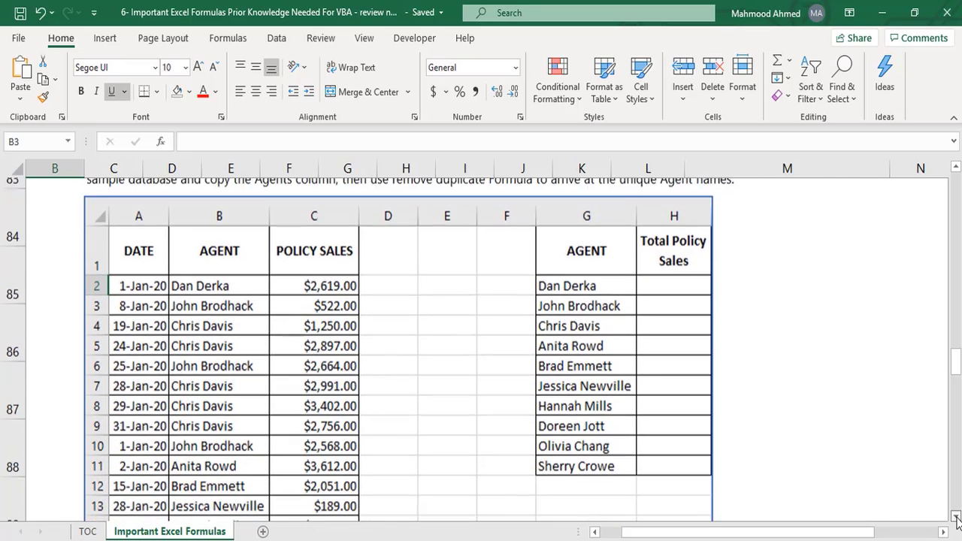
left_click(957, 517)
left_click(956, 517)
left_click(956, 518)
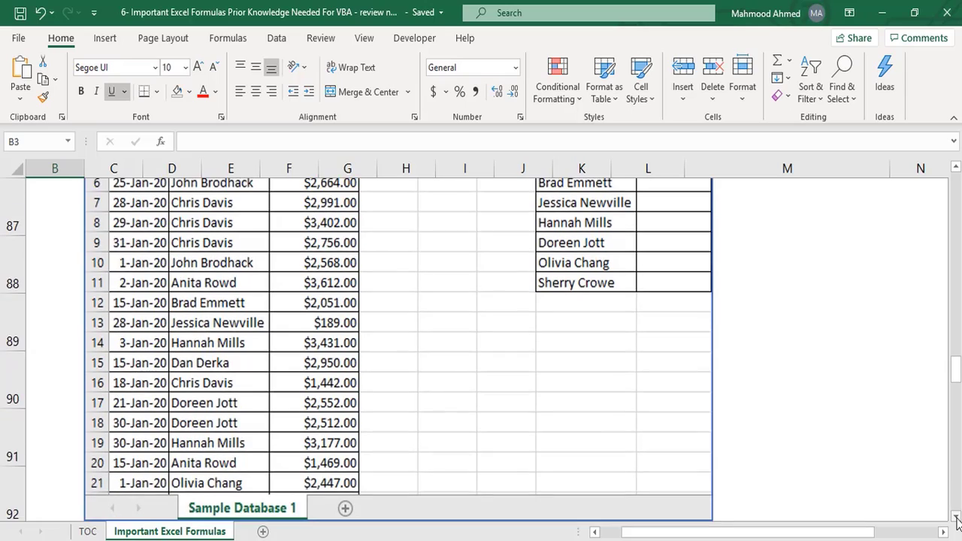
left_click(956, 518)
left_click(956, 518)
left_click(956, 518)
left_click(956, 518)
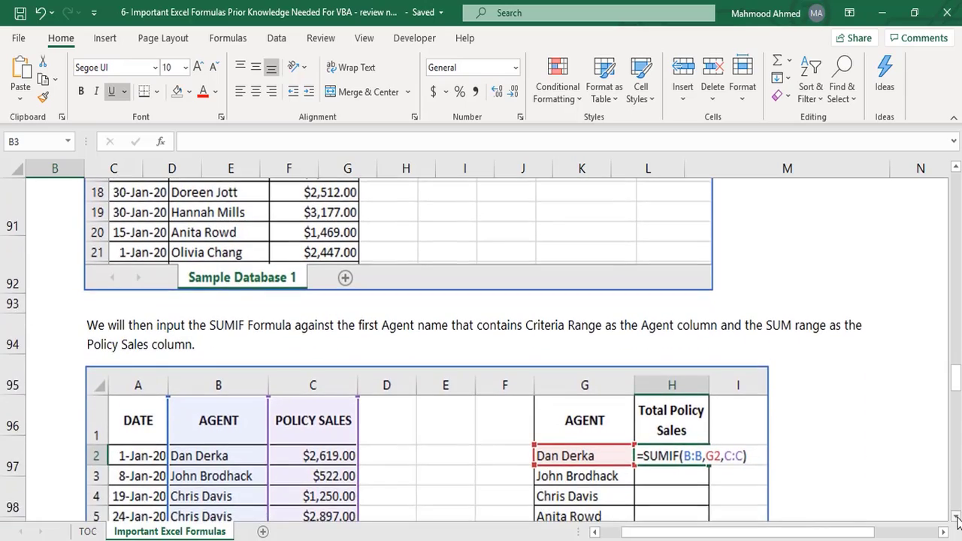
left_click(956, 517)
left_click(956, 518)
left_click(956, 517)
left_click(956, 518)
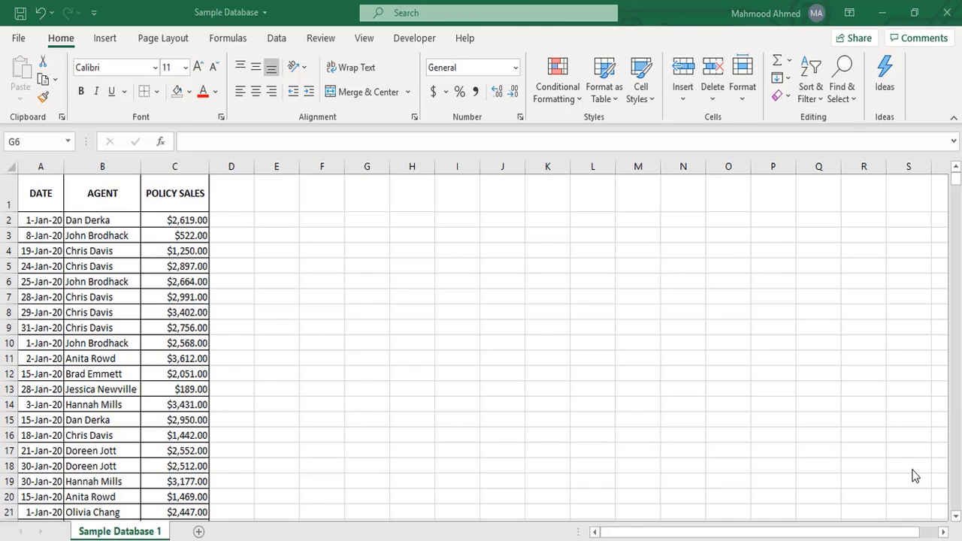
Copy the whole AGENT column B into column G of the Sample Database 1 sheet
left_click(110, 166)
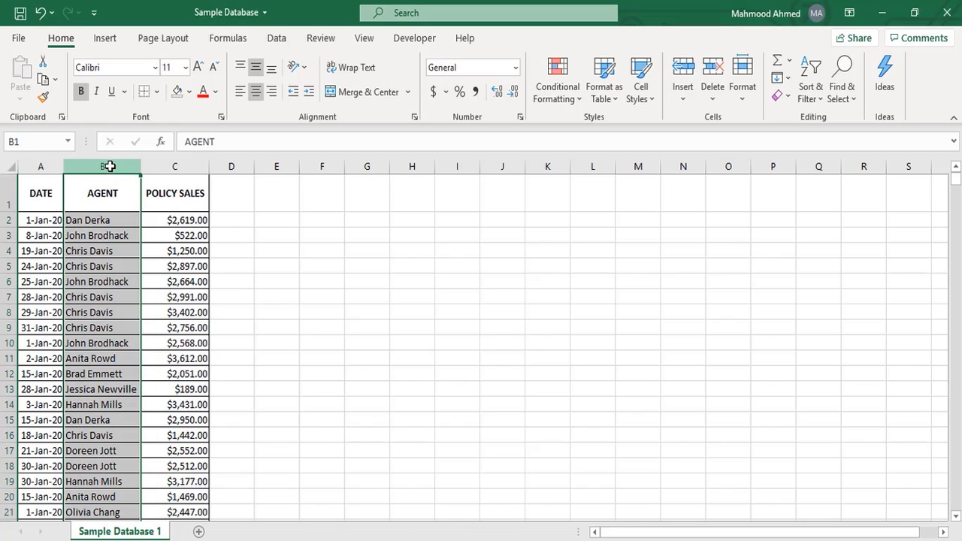
key("ctrl+c")
left_click(376, 187)
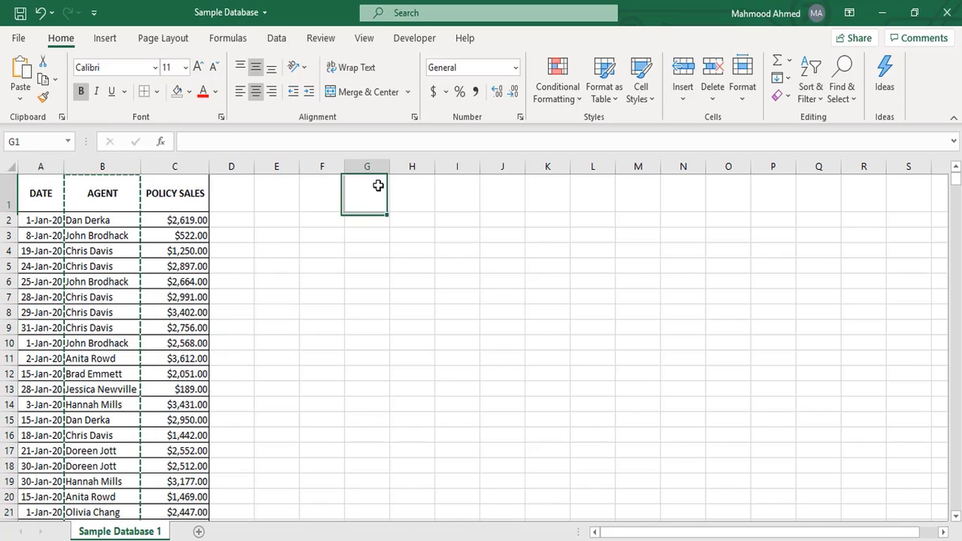
key("ctrl+space")
key("ctrl+v")
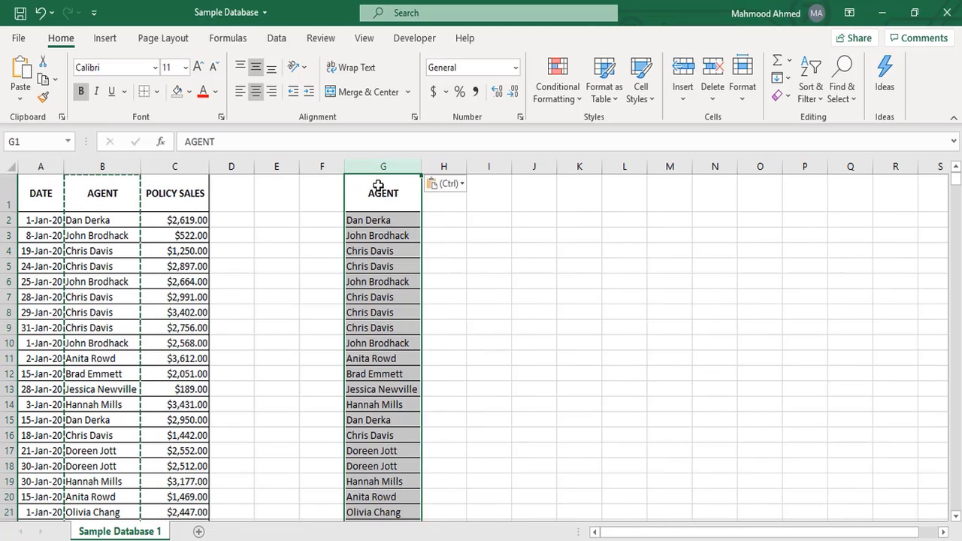
Remove the duplicates from the AGENT list in column G, treating the first row as a header
left_click(277, 37)
left_click(699, 80)
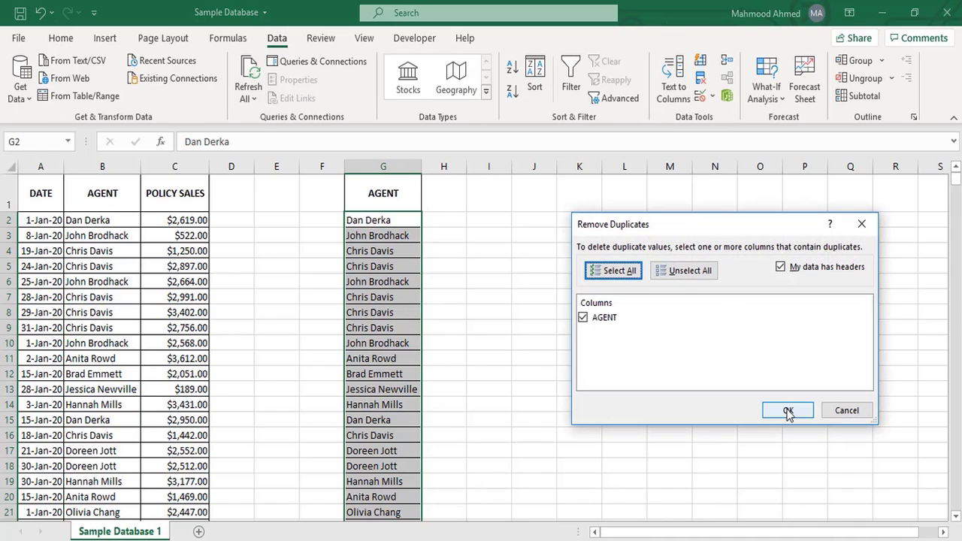
left_click(788, 411)
key("Return")
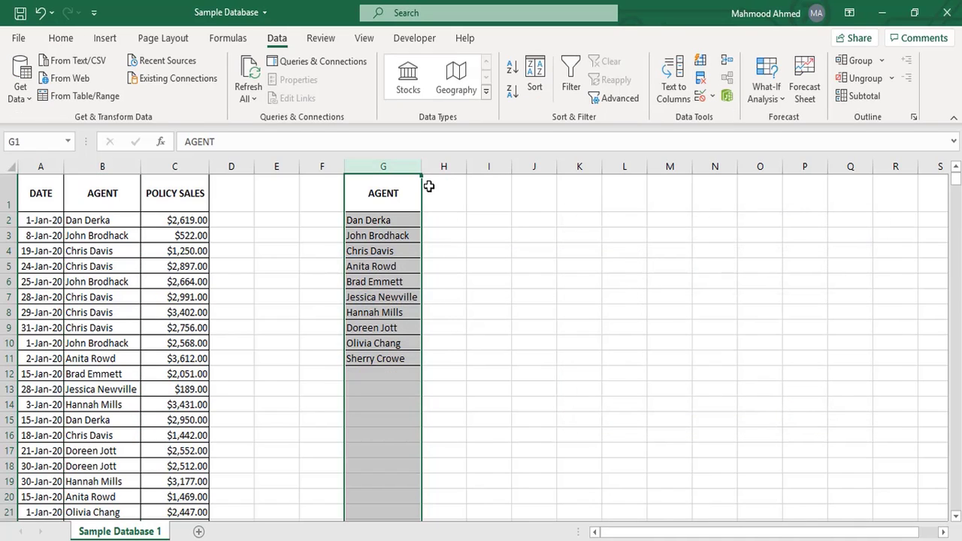
left_click(429, 187)
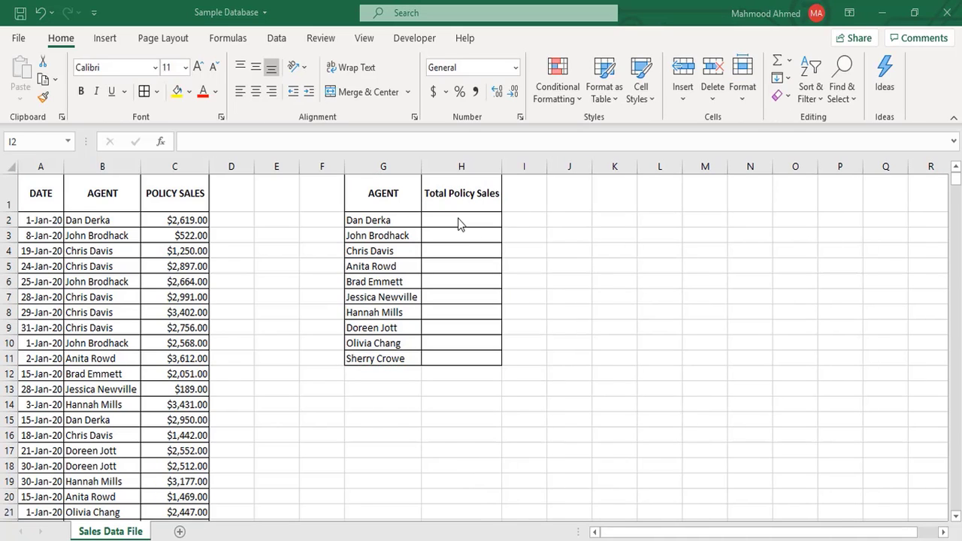
Enter =SUMIF(B:B,G2,C:C) in cell H2 of the Sales Data File sheet to total the first agent's policy sales
left_click(458, 218)
type("=SUMIF(")
key("Left")
key("Left")
key("Left")
key("Left")
key("Left")
key("Left")
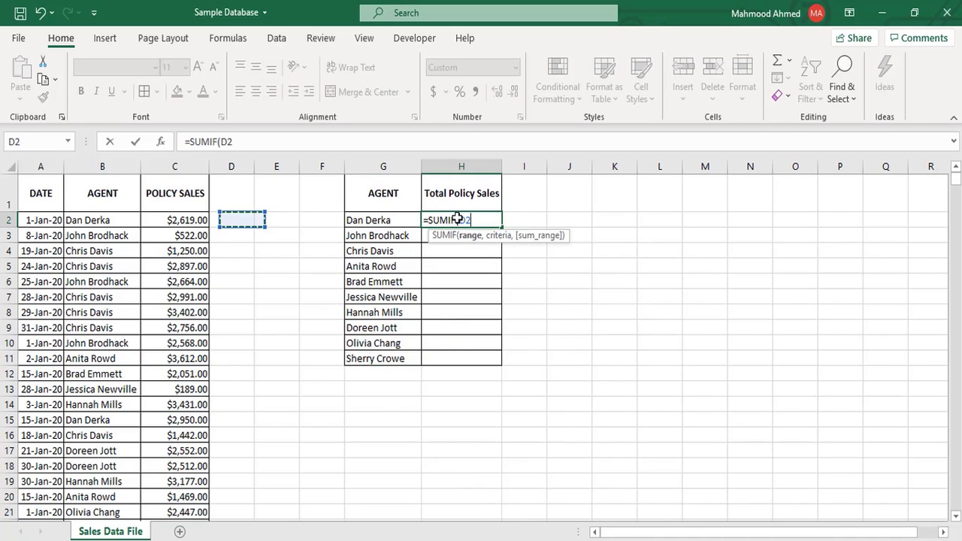
key("ctrl+space")
type(",")
key("Left")
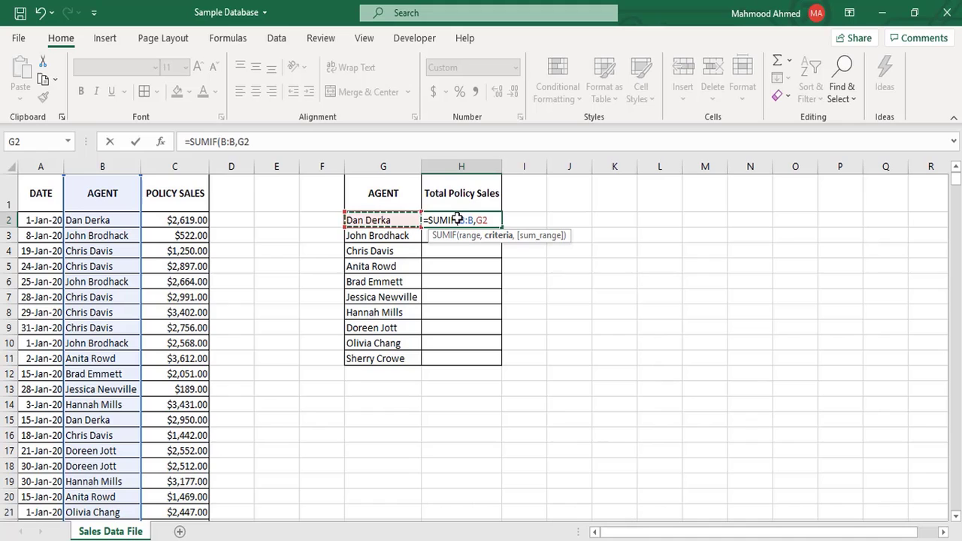
type(",")
key("Left")
key("Left")
key("Left")
key("Left")
key("Left")
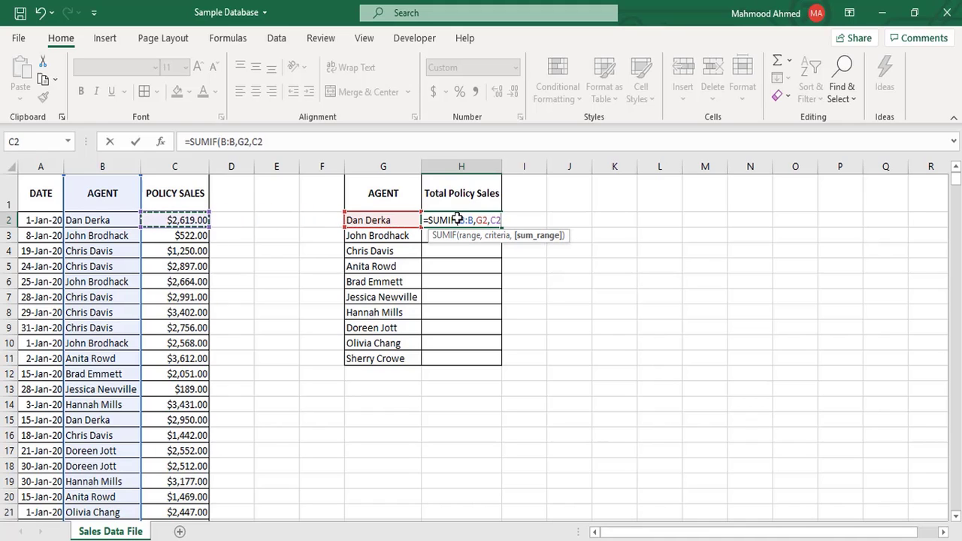
key("ctrl+space")
key("Return")
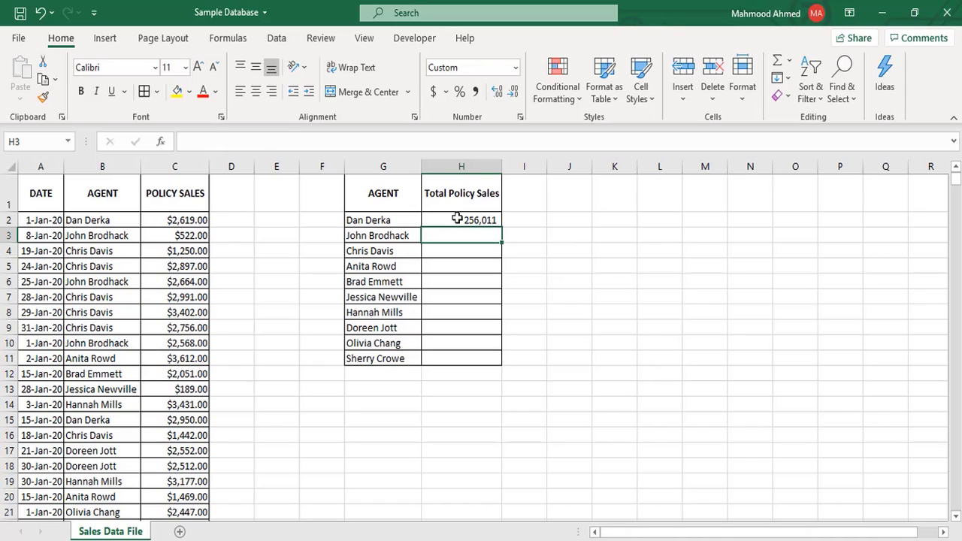
With cell H2 selected, start recording a macro named Copy_SumIf_Formula stored in This Workbook
left_click(457, 220)
left_click(425, 39)
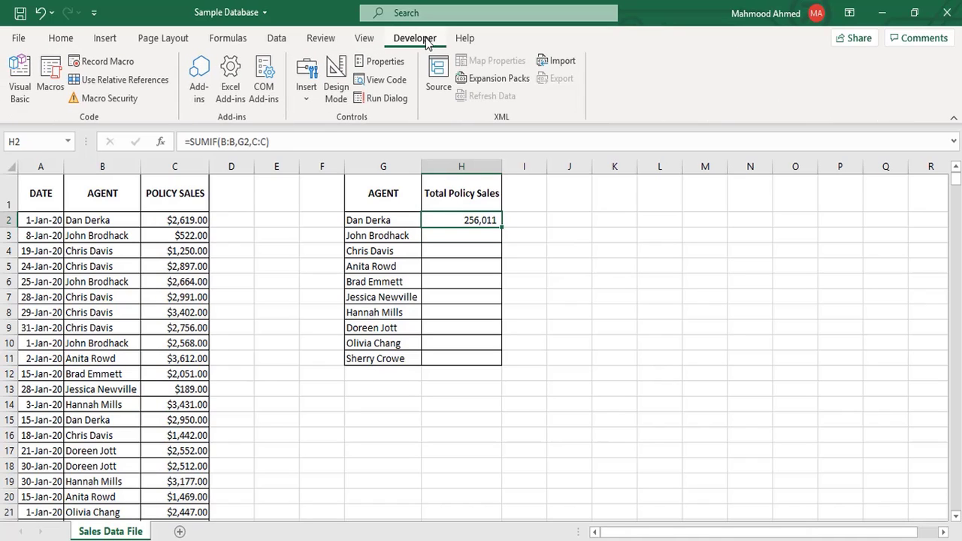
left_click(113, 61)
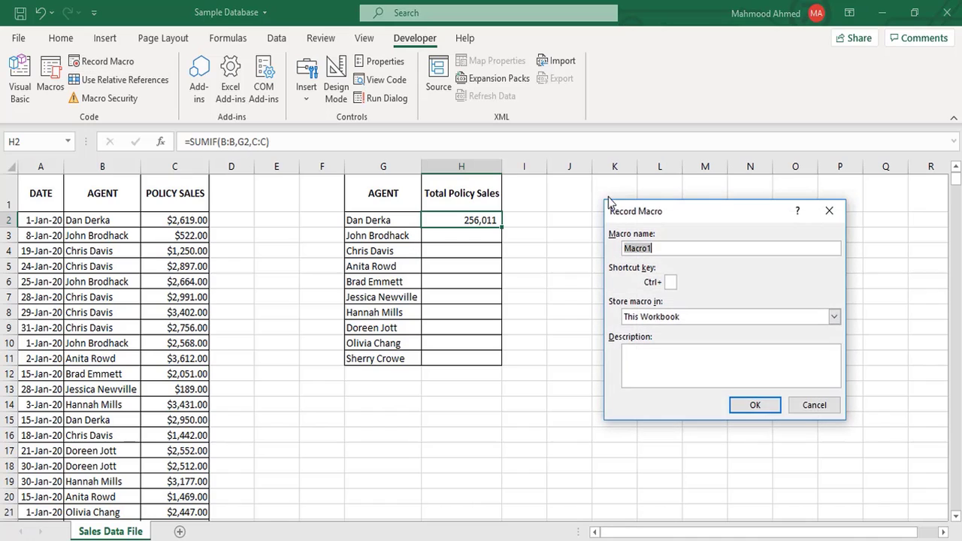
type("Copy_SumIf_Formula")
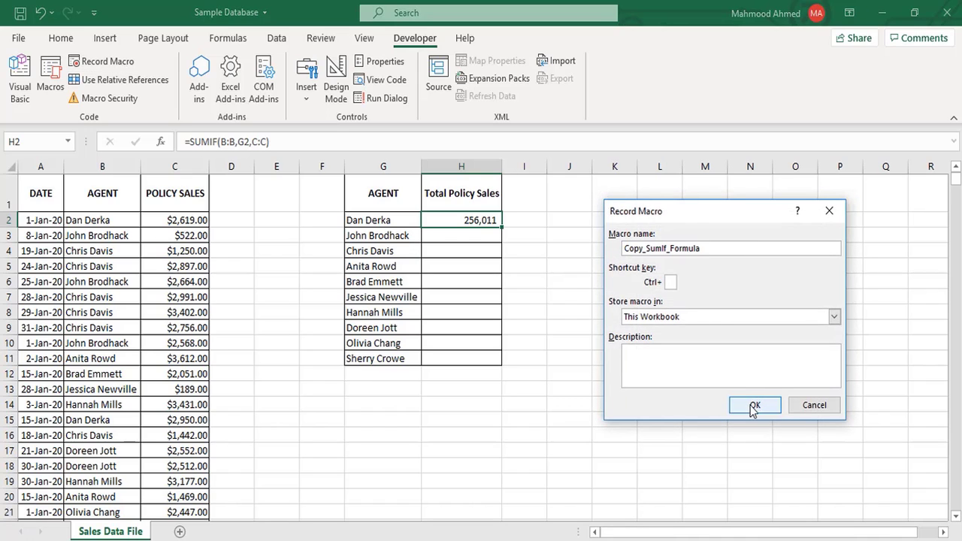
left_click(754, 407)
Copy the SUMIF formula from H2 to H3:H11 for the remaining agents and stop the macro recording
key("ctrl+c")
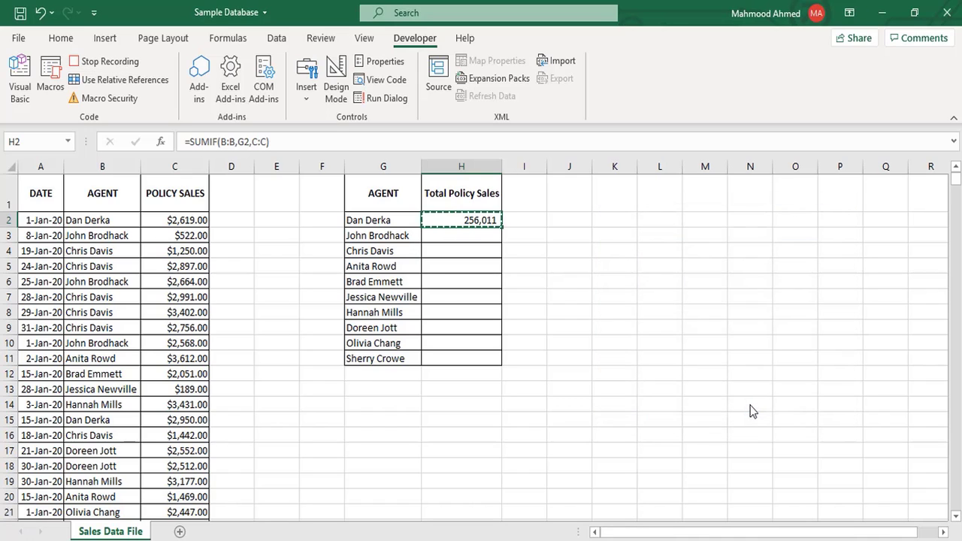
key("Down")
key("shift+Down")
key("shift+Down")
key("shift+Down")
key("shift+Down")
key("shift+Down")
key("shift+Down")
key("shift+Down")
key("shift+Down")
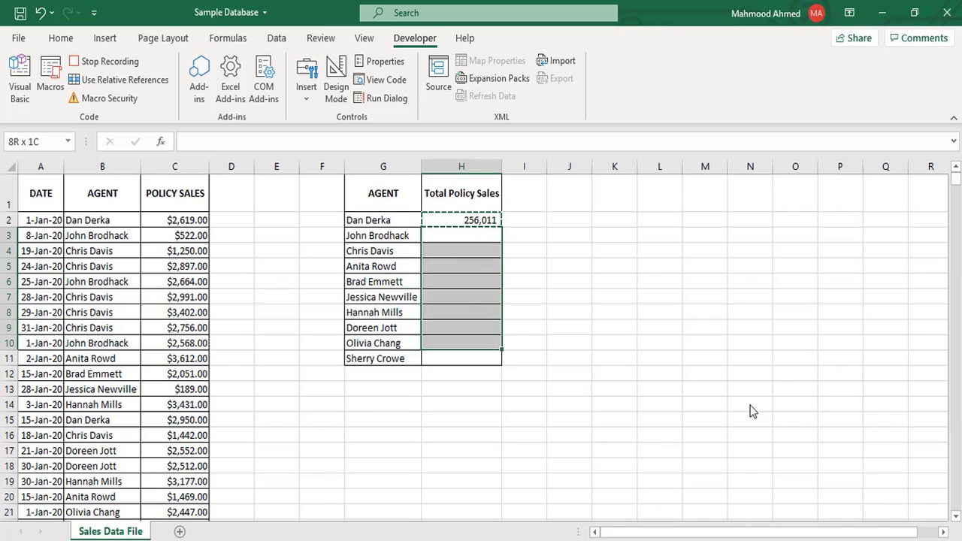
key("ctrl+v")
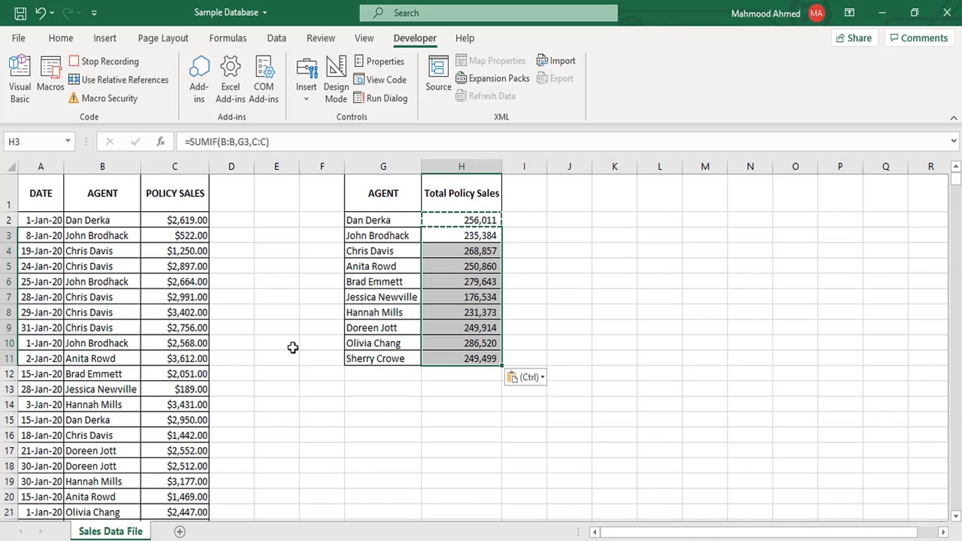
left_click(100, 63)
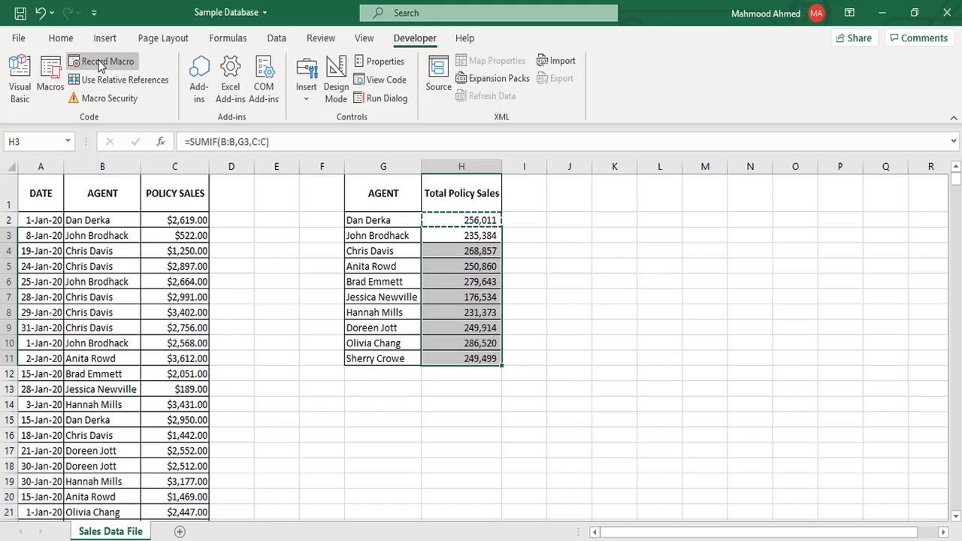
Open the Visual Basic editor and display the code of Module1 in the Sample Database.xlsx project
left_click(20, 78)
left_click(21, 191)
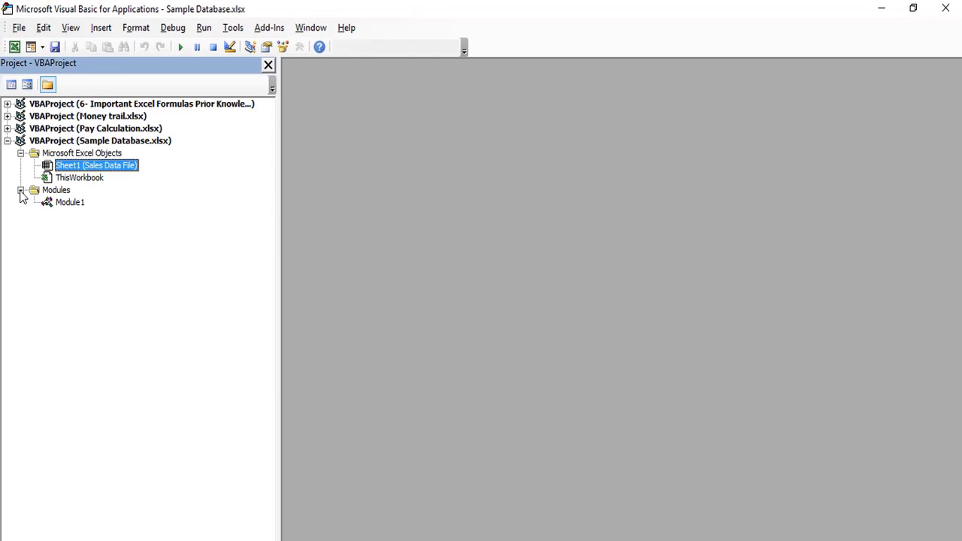
left_click(65, 206)
right_click(65, 205)
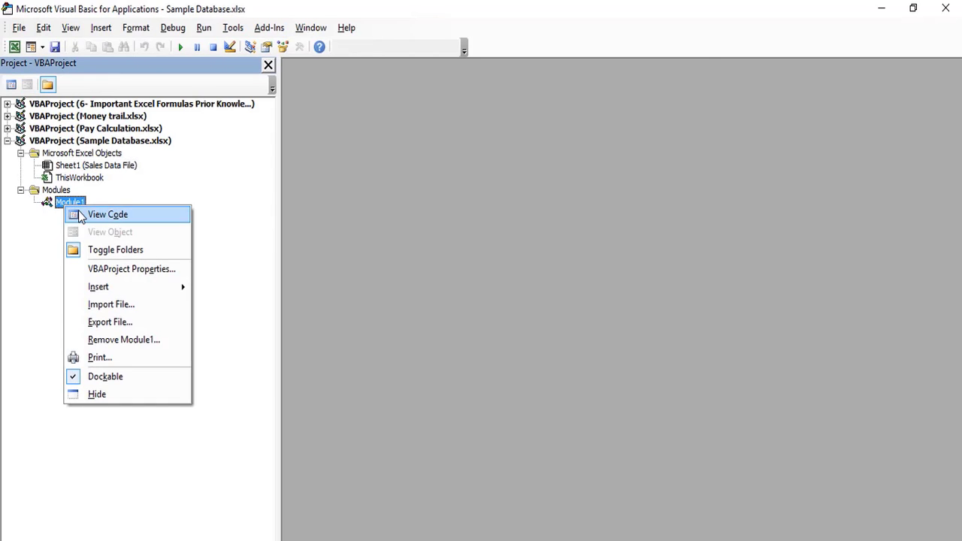
left_click(105, 214)
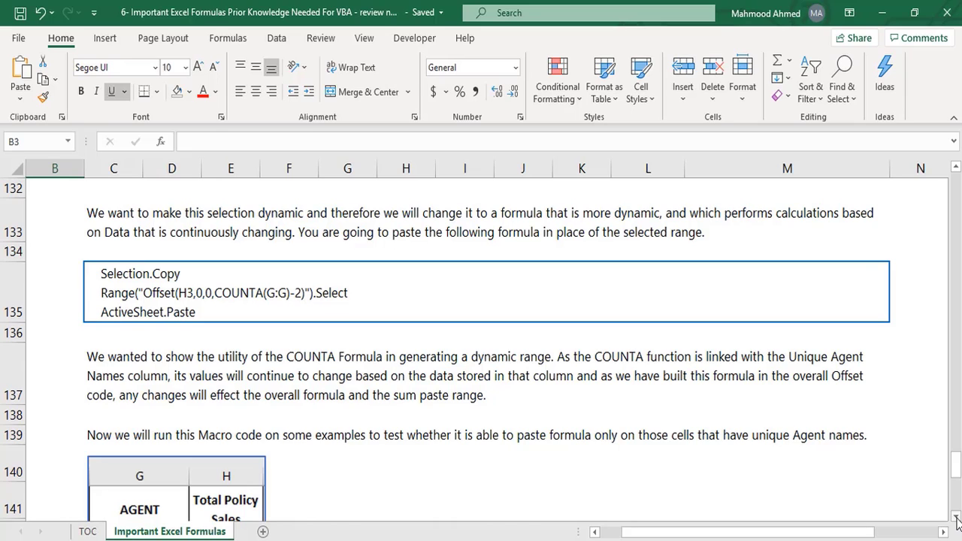
Replace the recorded range selection with Range("Offset(H3,0,0,COUNTA(G:G)-2)").Select and run the Copy_SumIf_Formula macro on the shortened agent list
triple_click(106, 293)
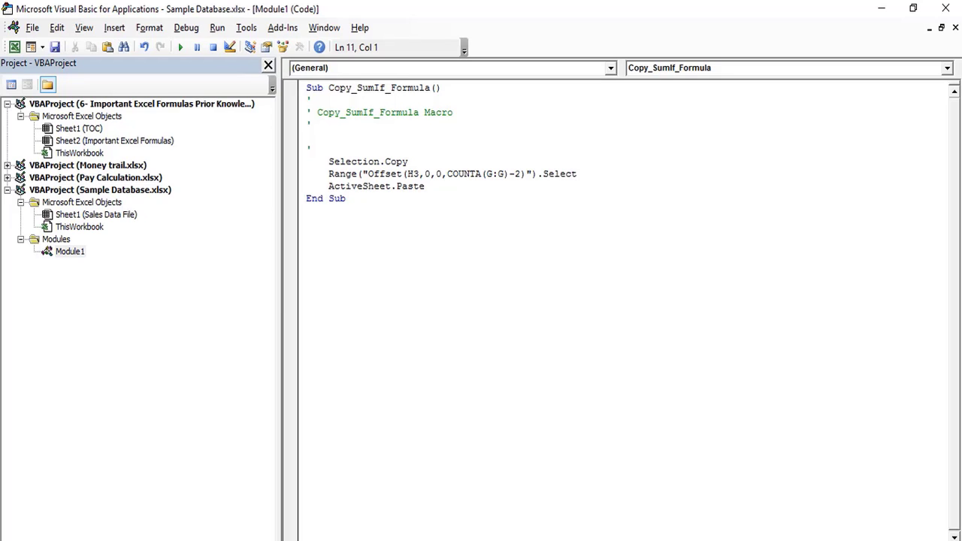
key("alt+Tab")
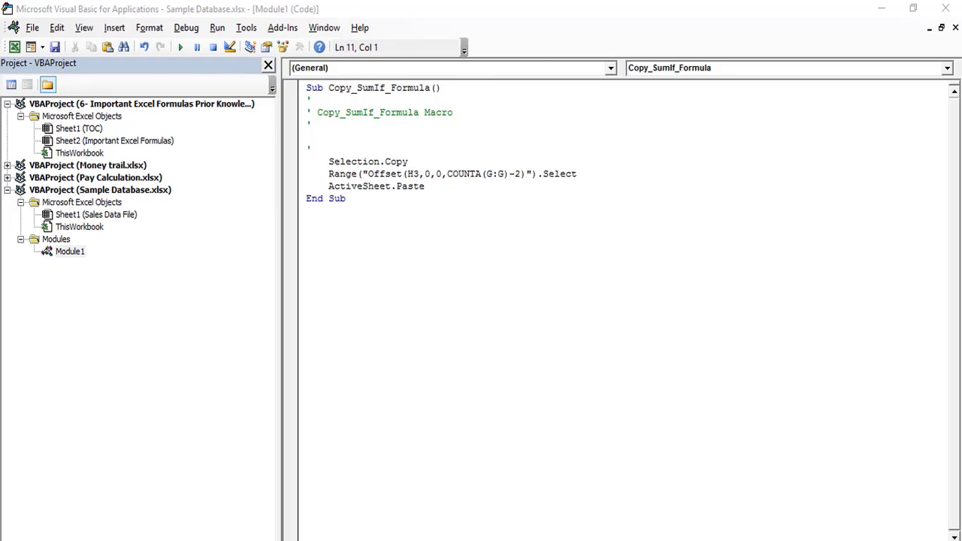
left_click(51, 94)
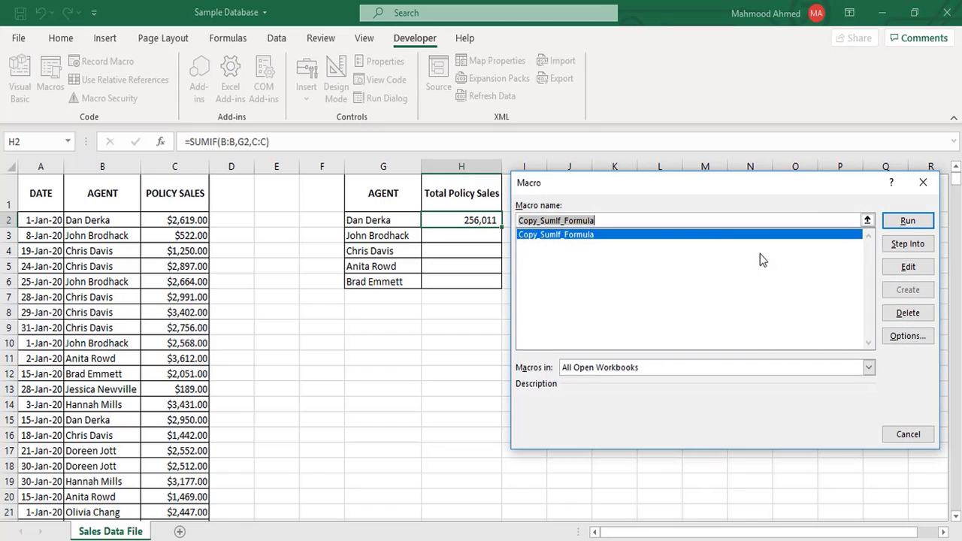
left_click(908, 220)
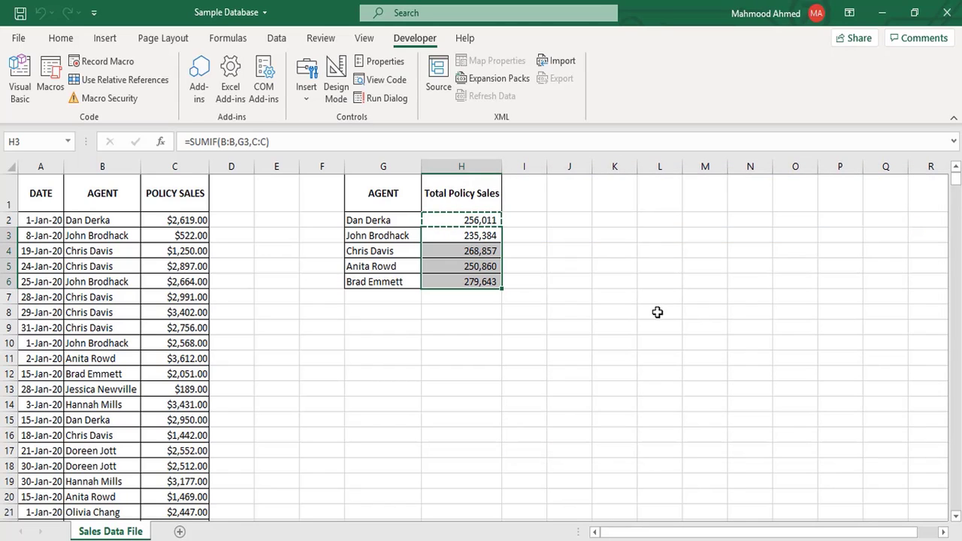